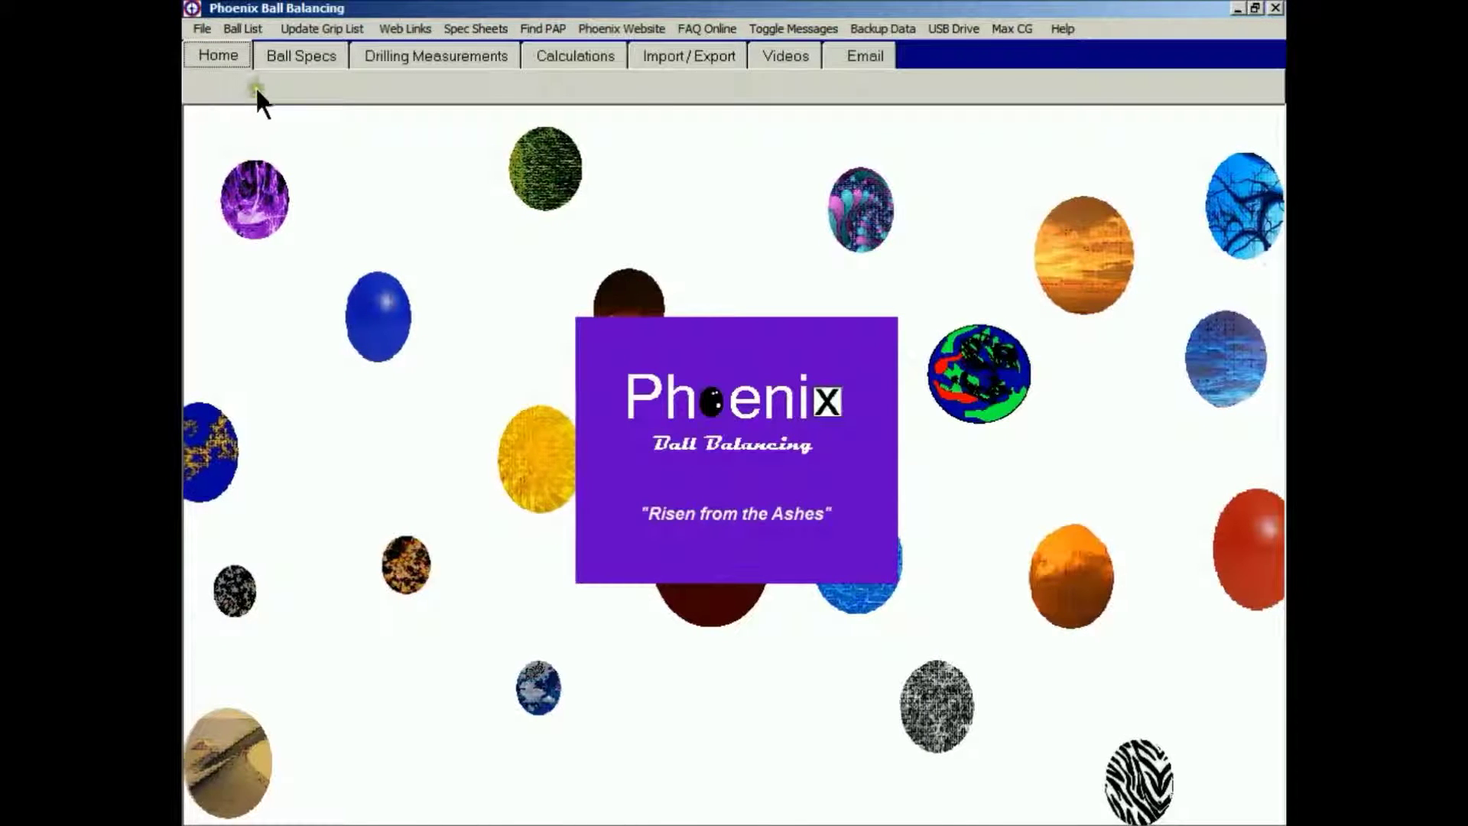
In the ball specs, load the Hammer Arson Pearl model, and replace it with the Motiv Forza.
click(293, 56)
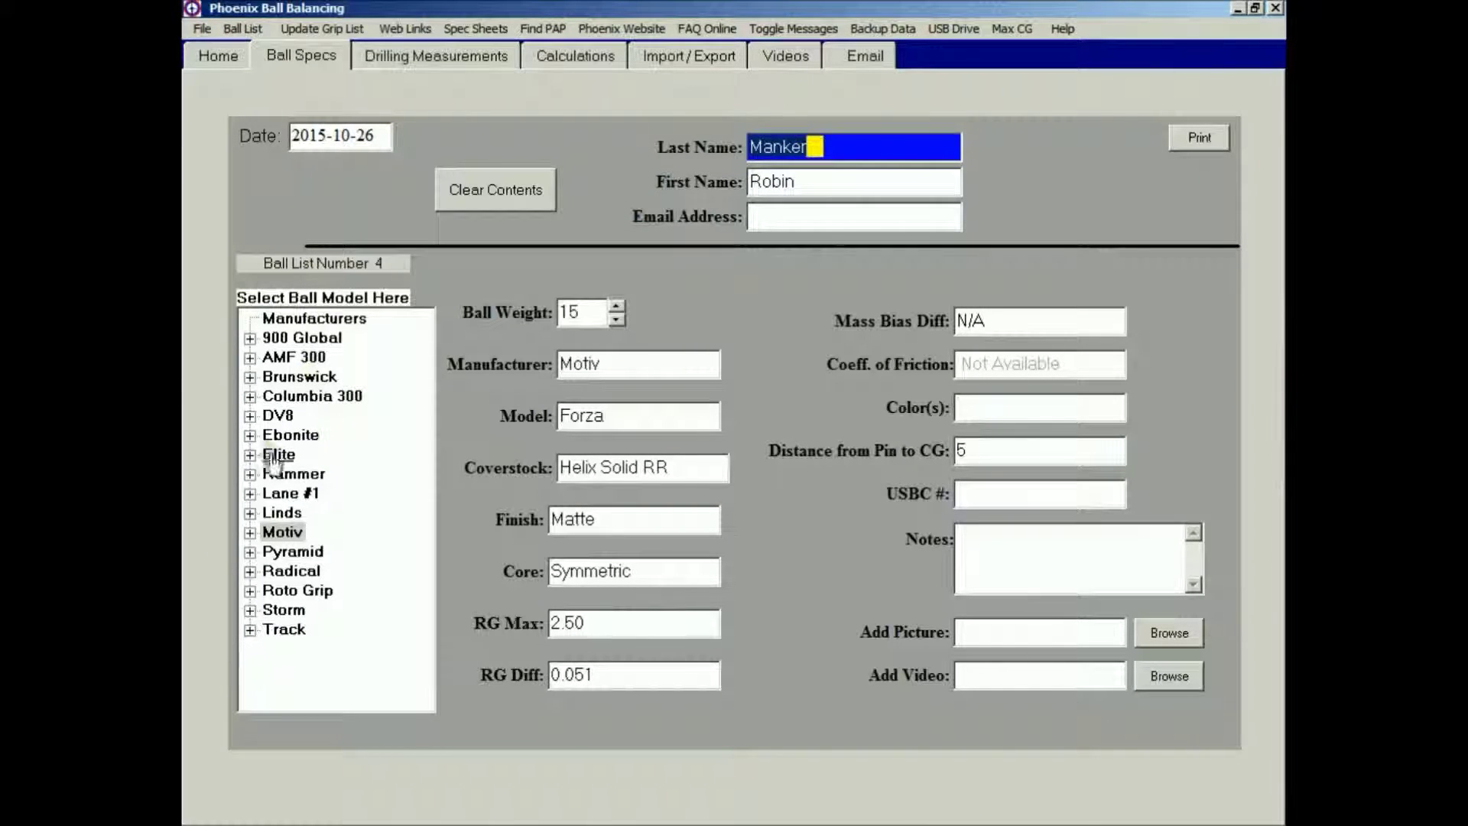
click(250, 473)
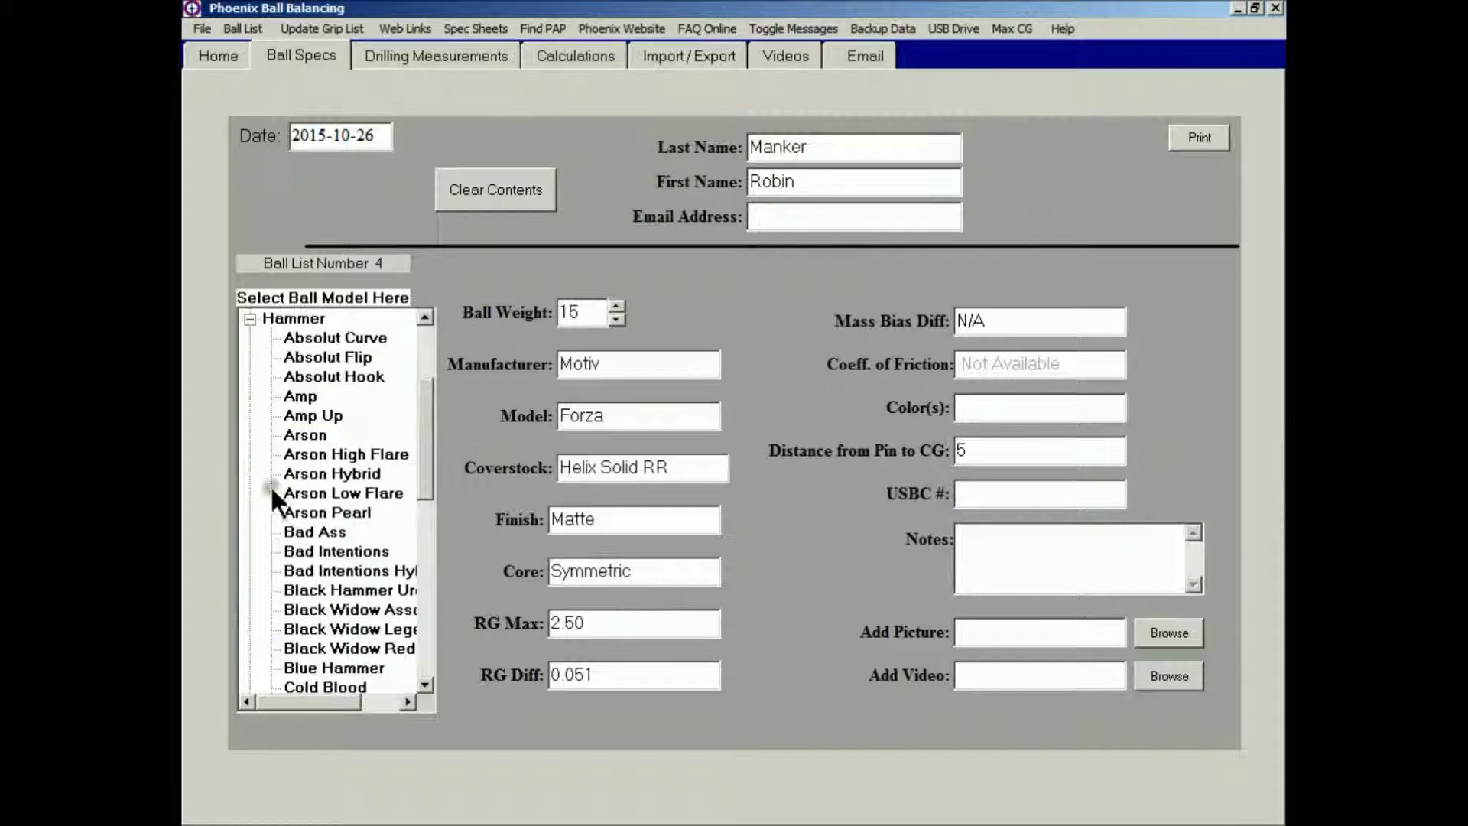
click(297, 520)
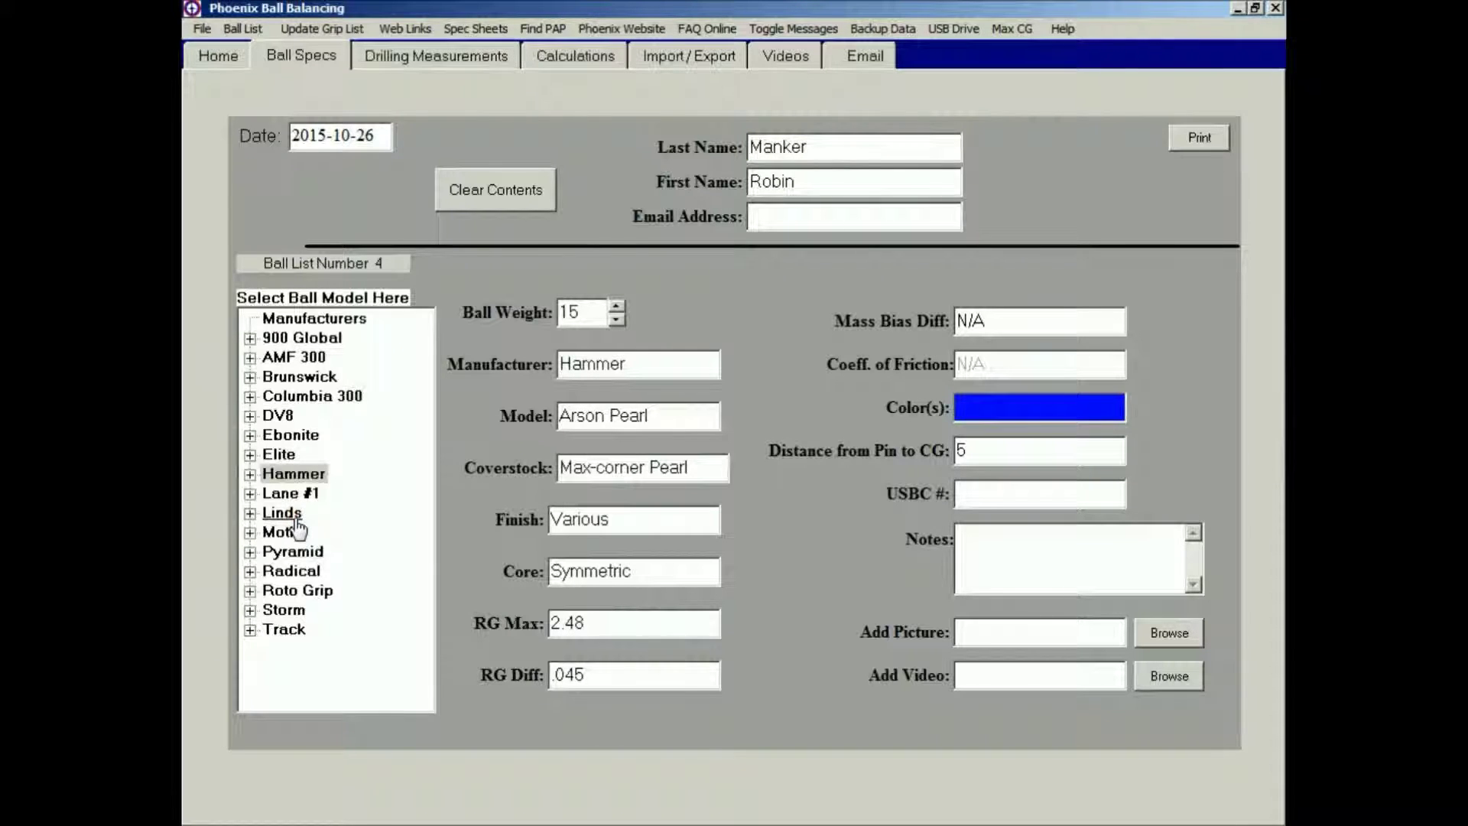
click(250, 532)
click(306, 494)
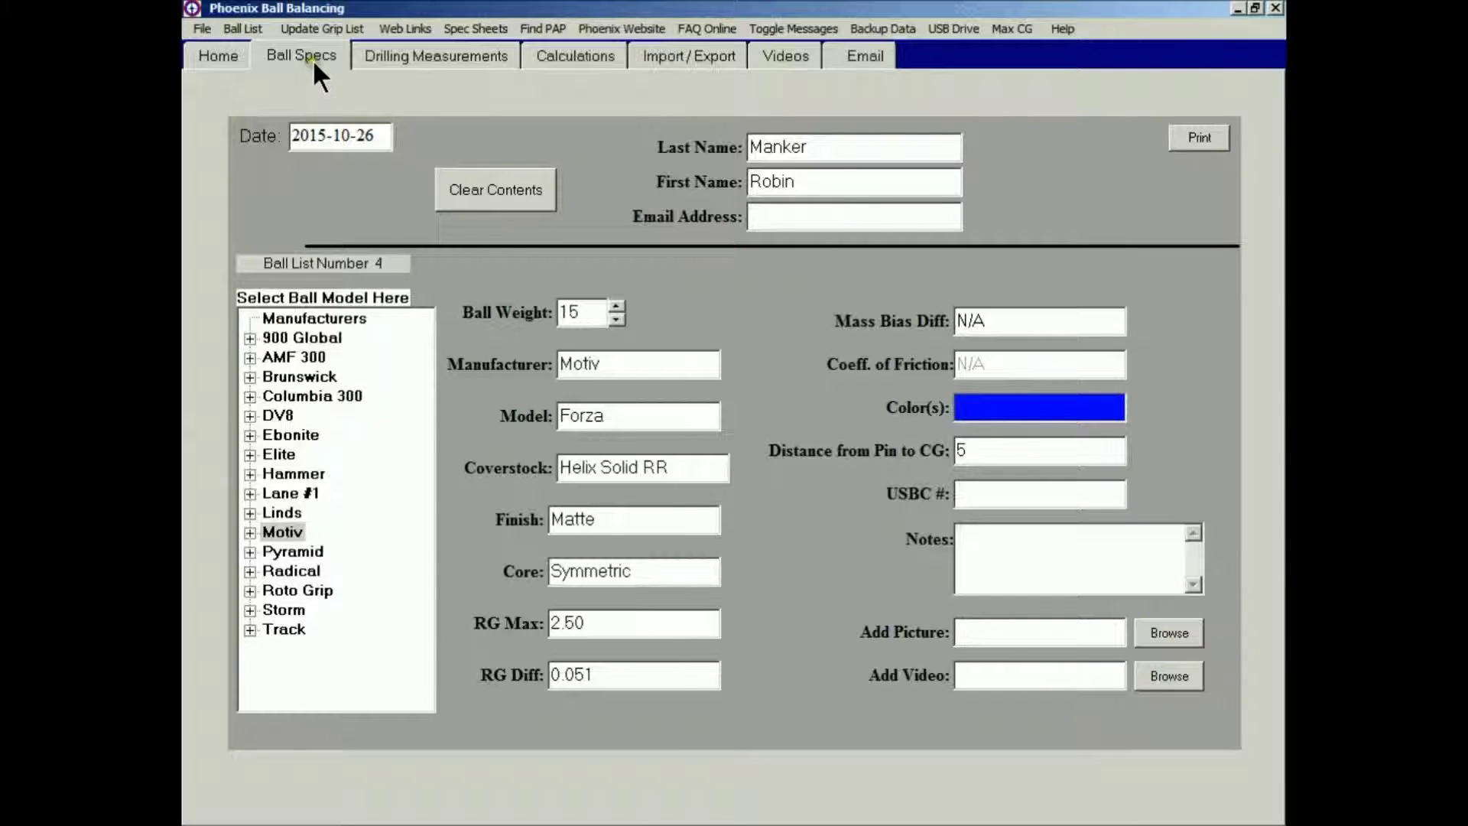
Check the drilling measurements and calculate the new ball's leverage weight (flare) layout at 100 percent of maximum.
click(422, 58)
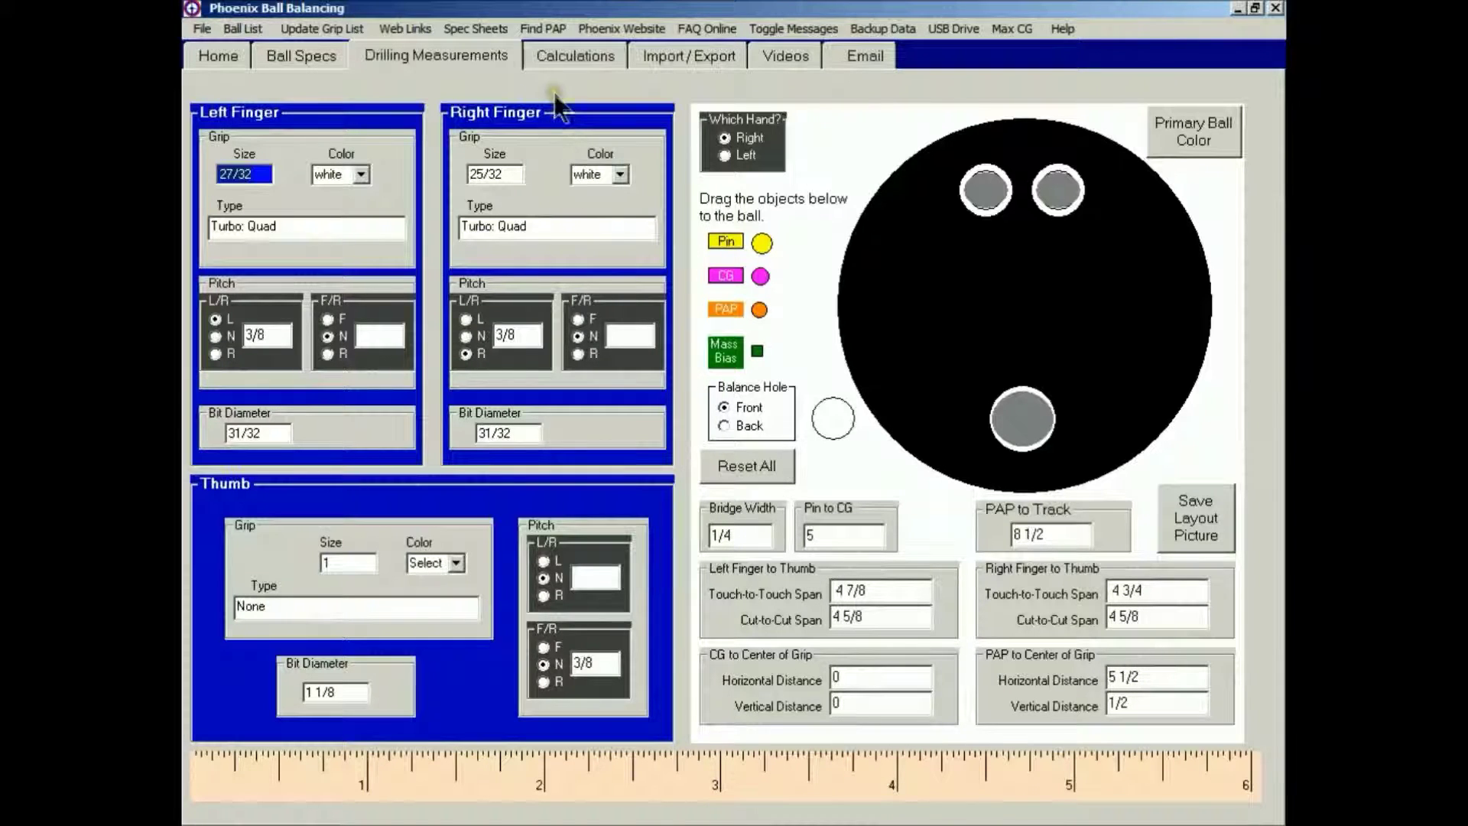
click(573, 54)
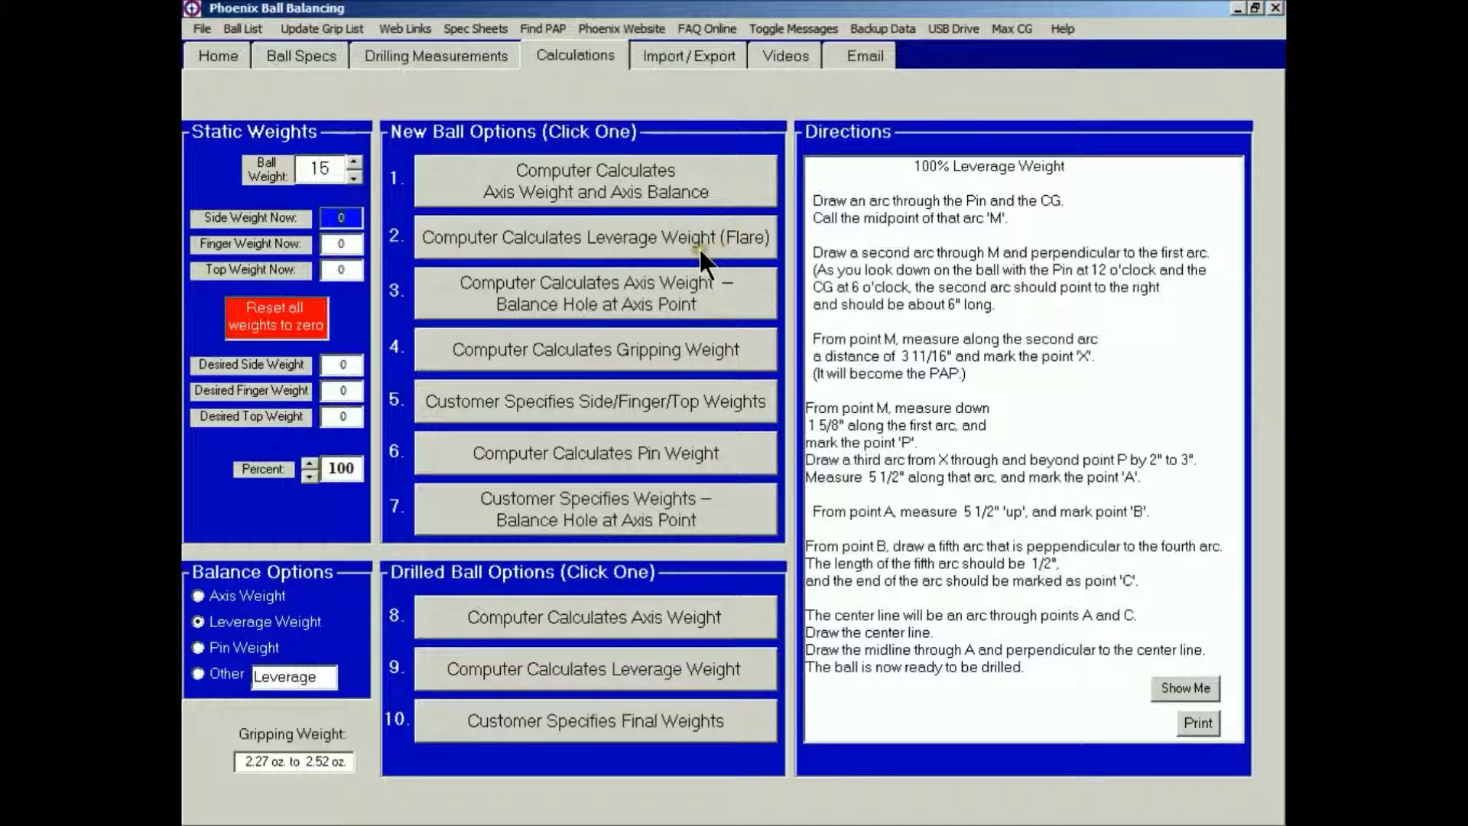
click(612, 237)
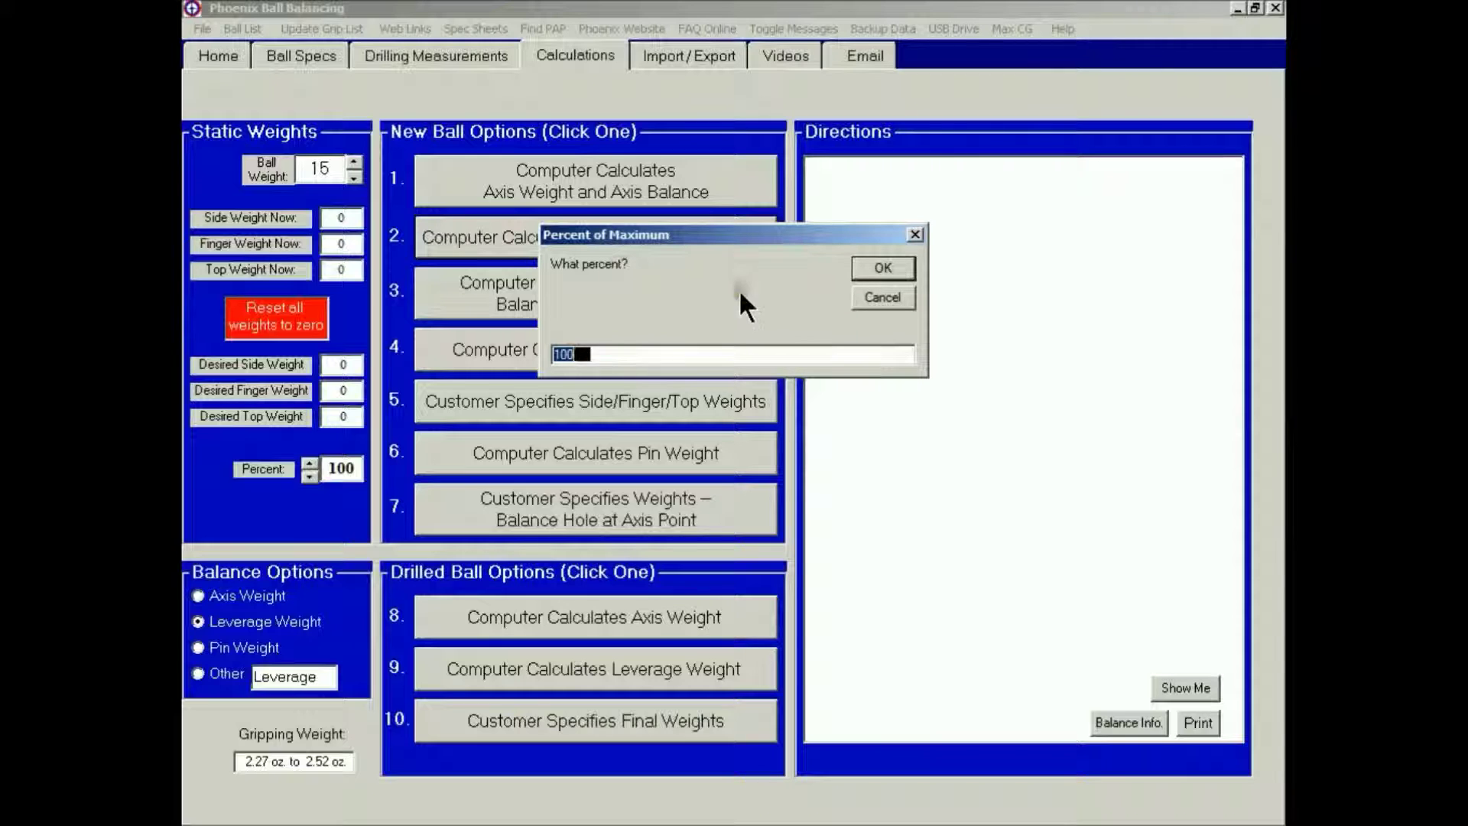
click(881, 268)
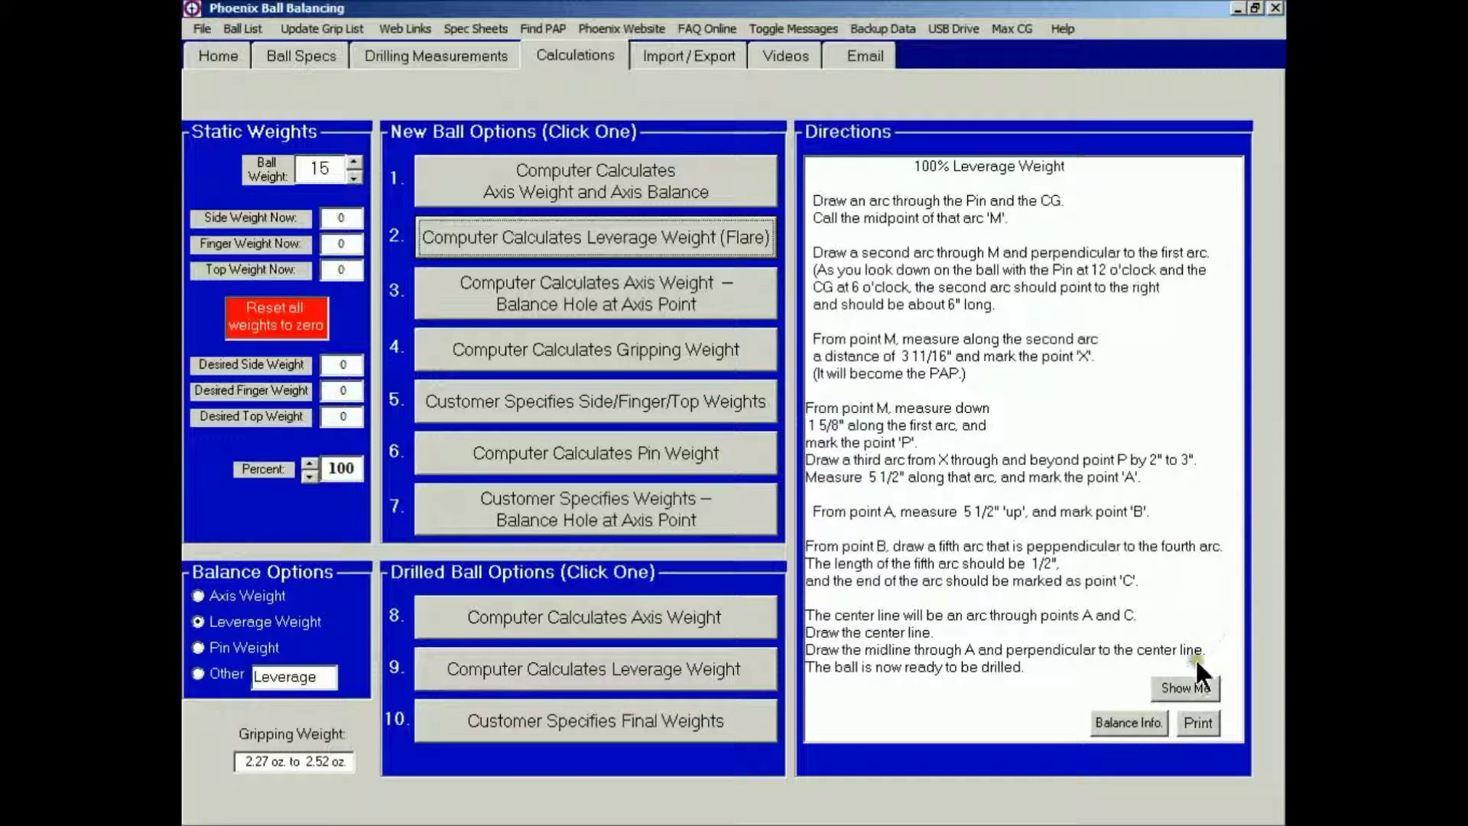
Walk through the illustrated step-by-step directions for the 100% leverage layout, from the Pin-to-CG arc to the gripping holes.
click(1185, 686)
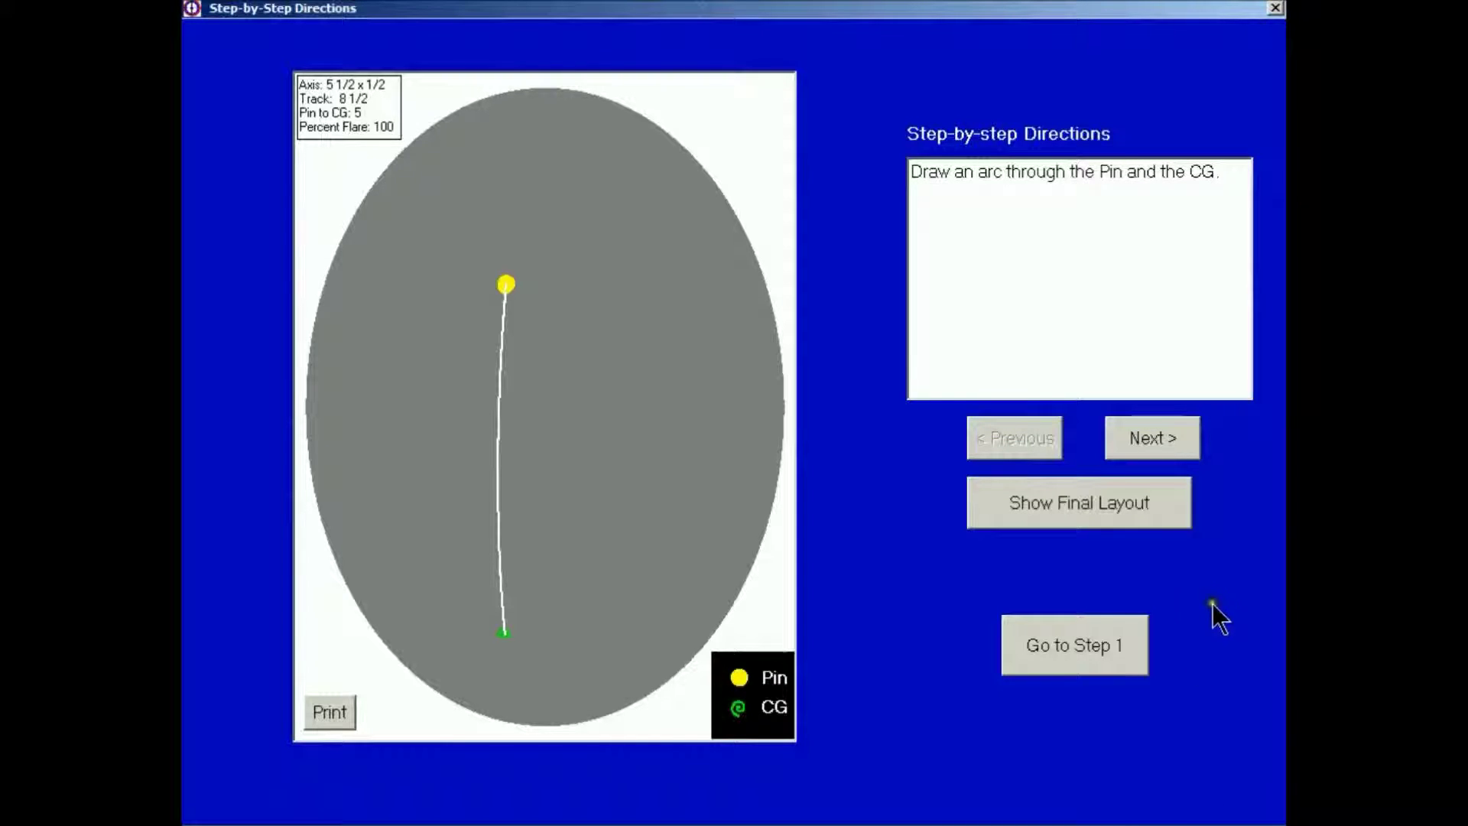
click(1147, 442)
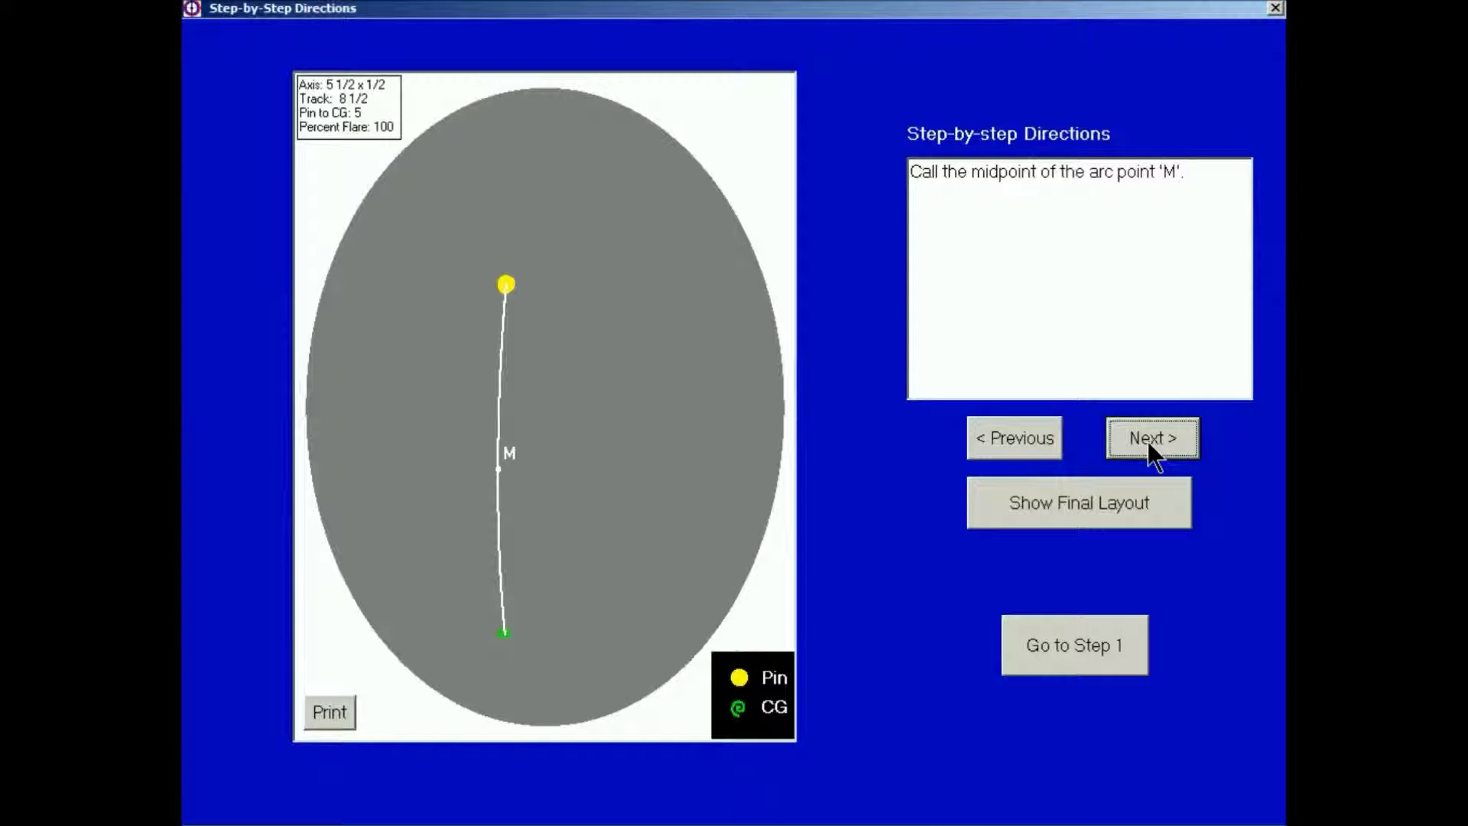
click(1149, 441)
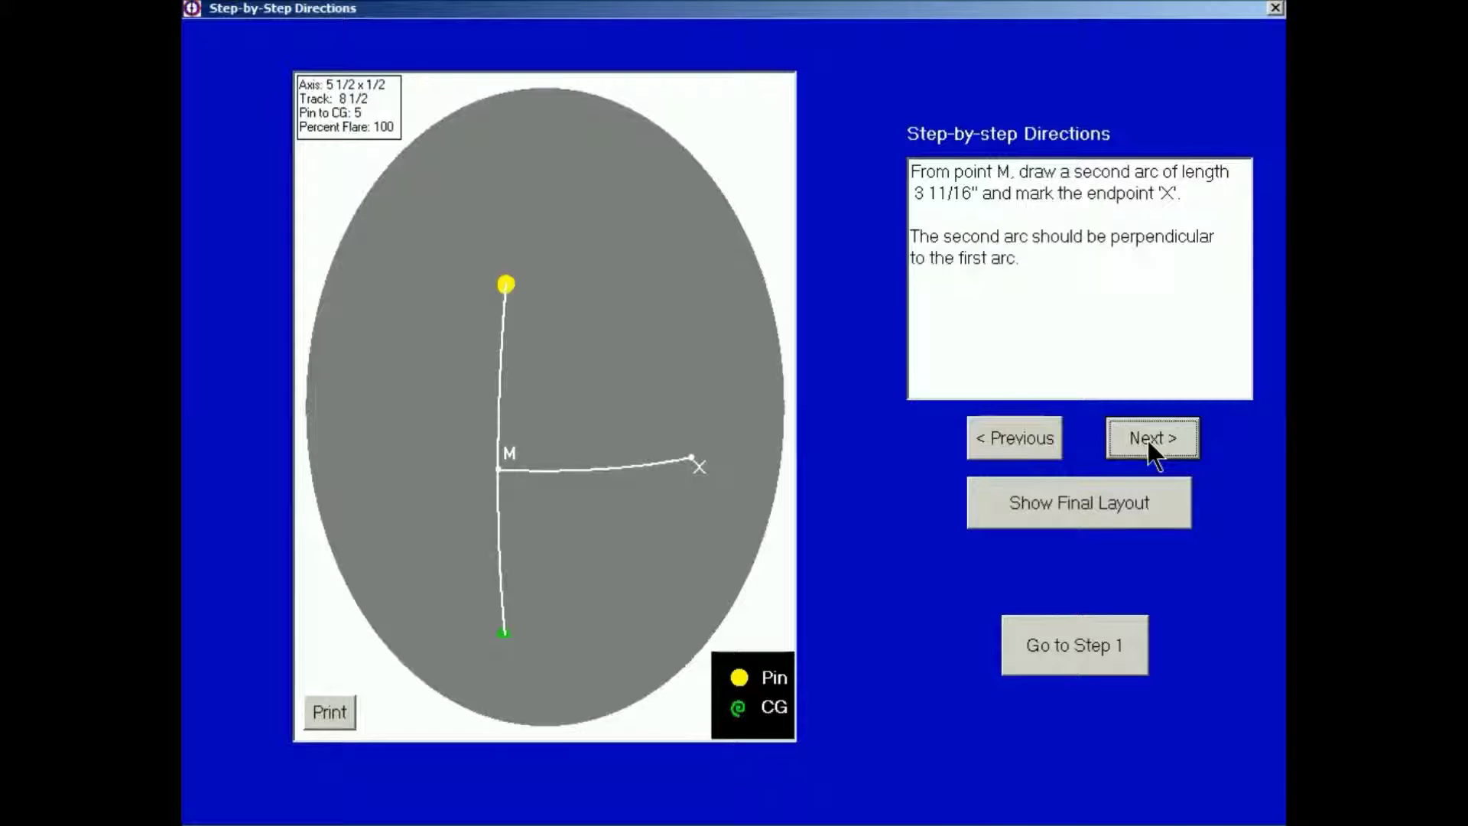
click(1149, 444)
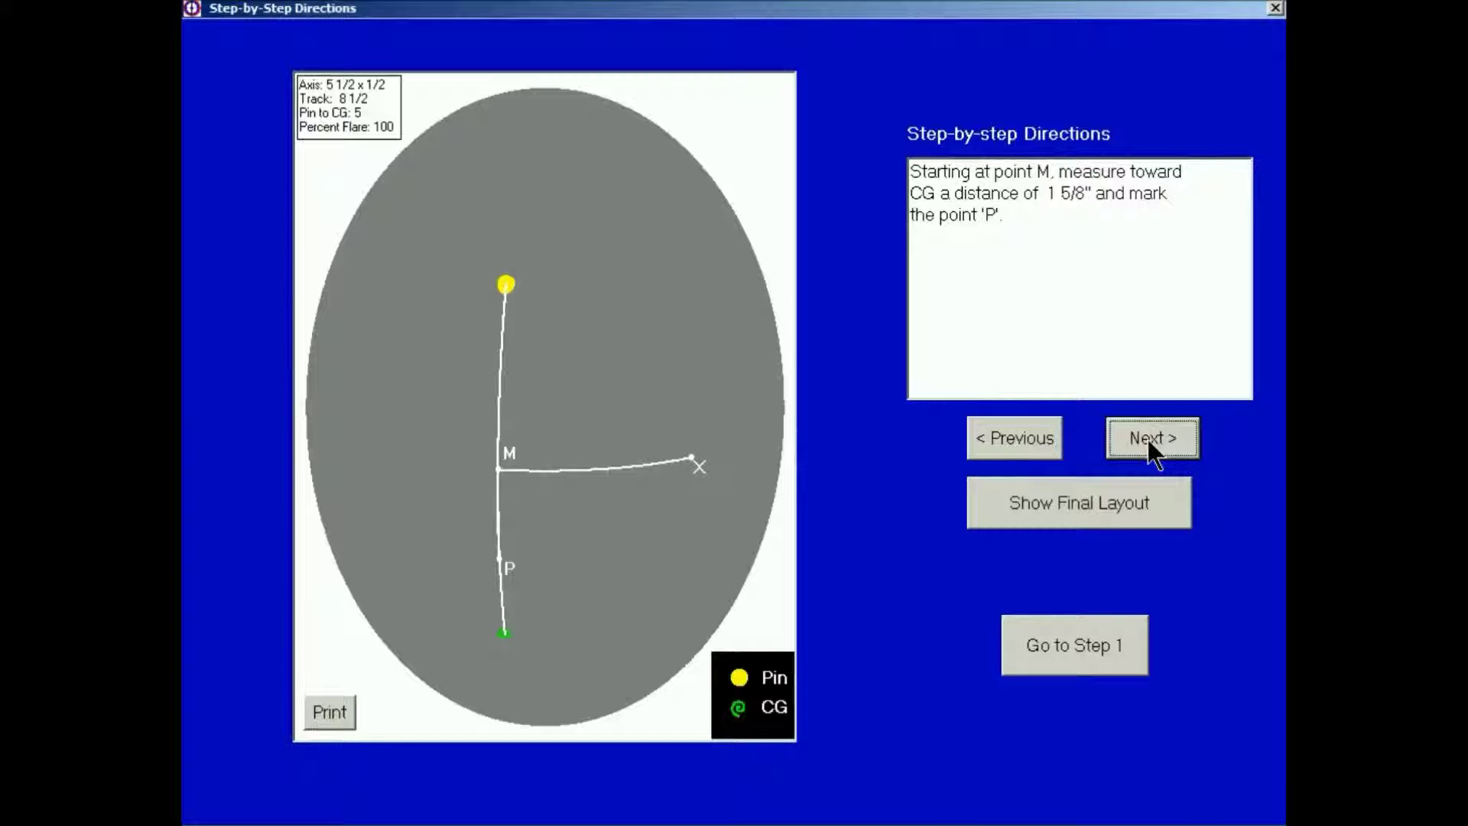
click(1149, 448)
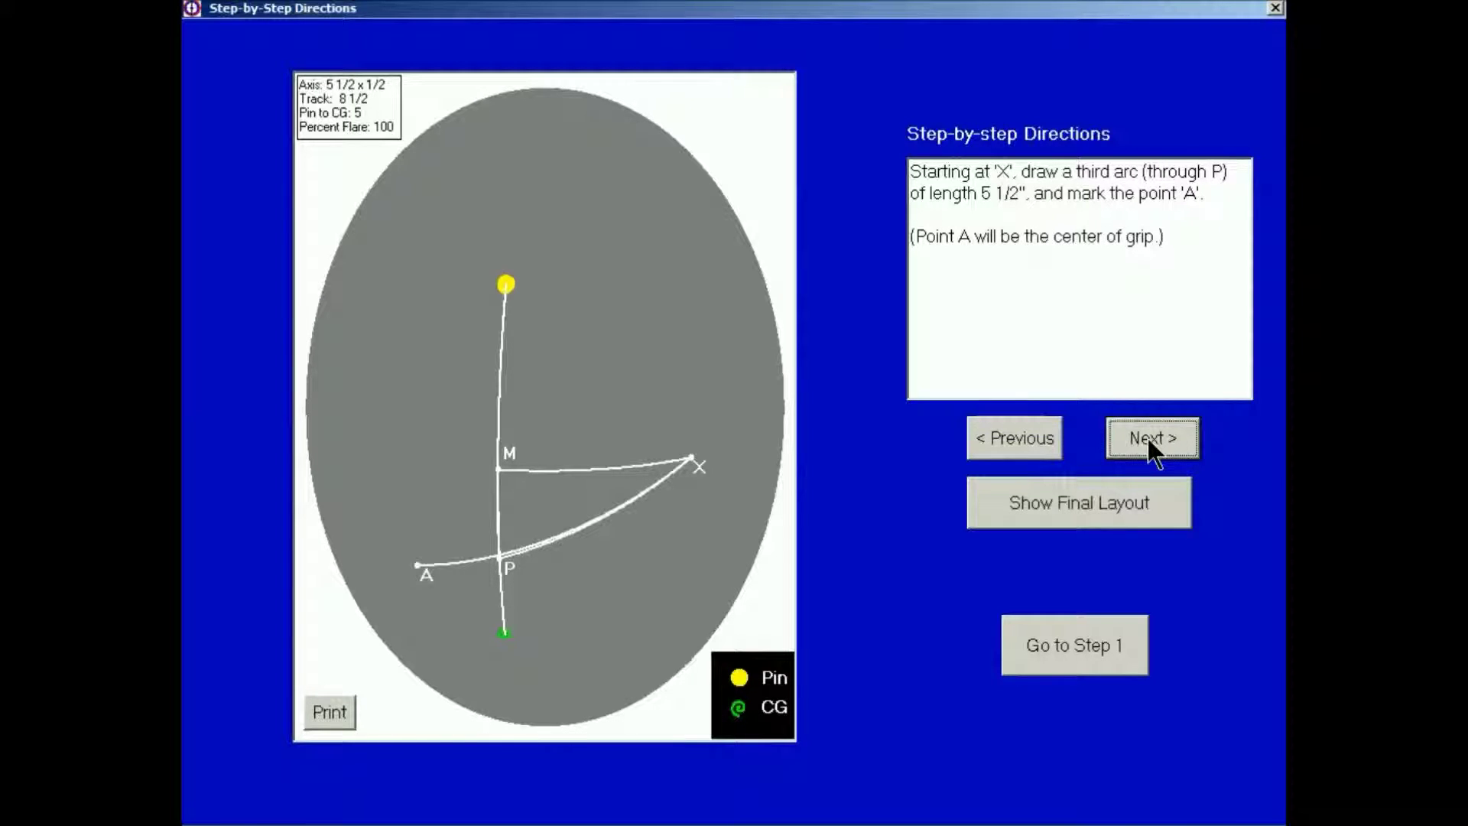
click(1149, 442)
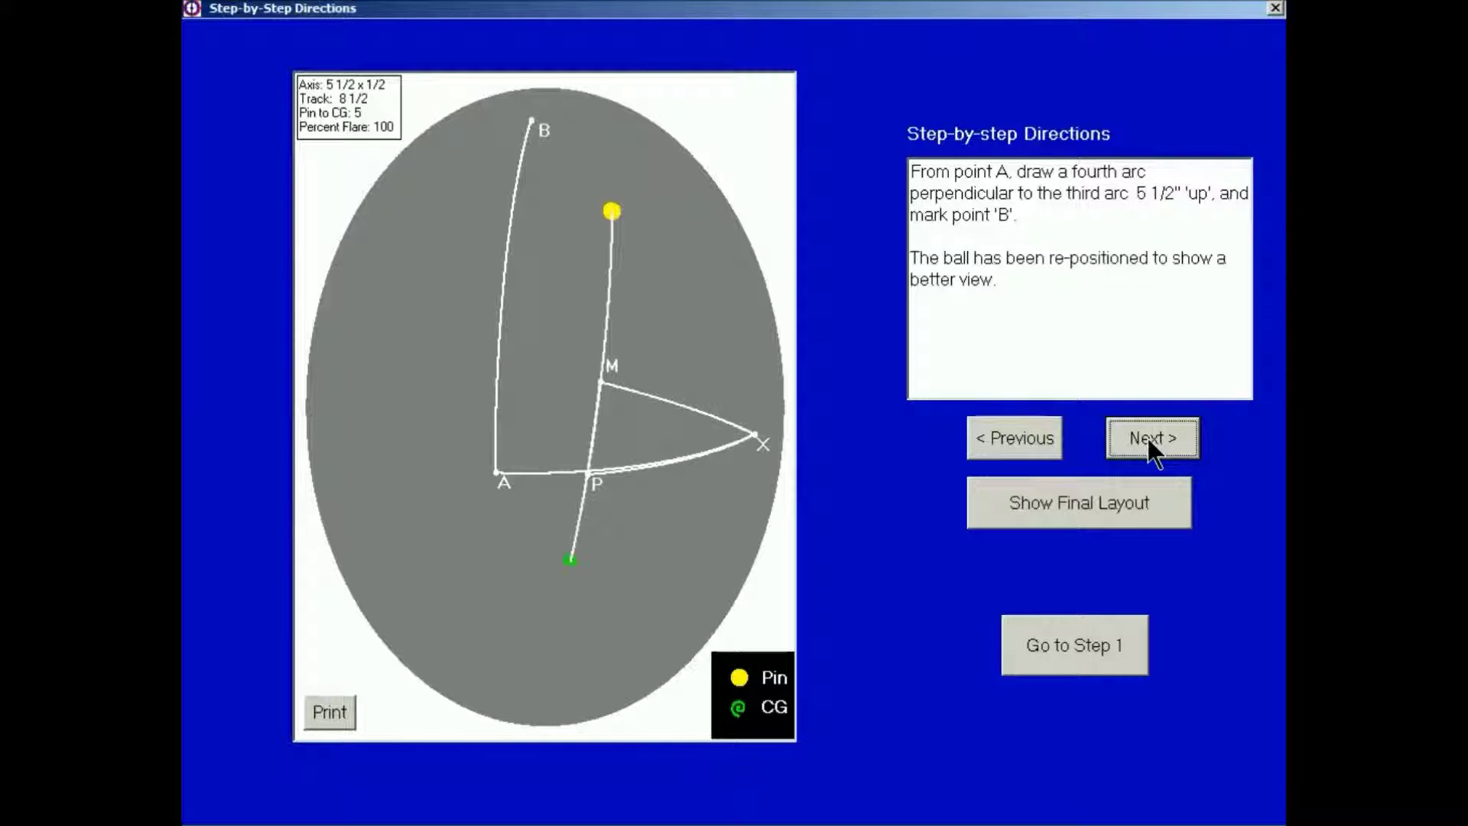
click(1149, 441)
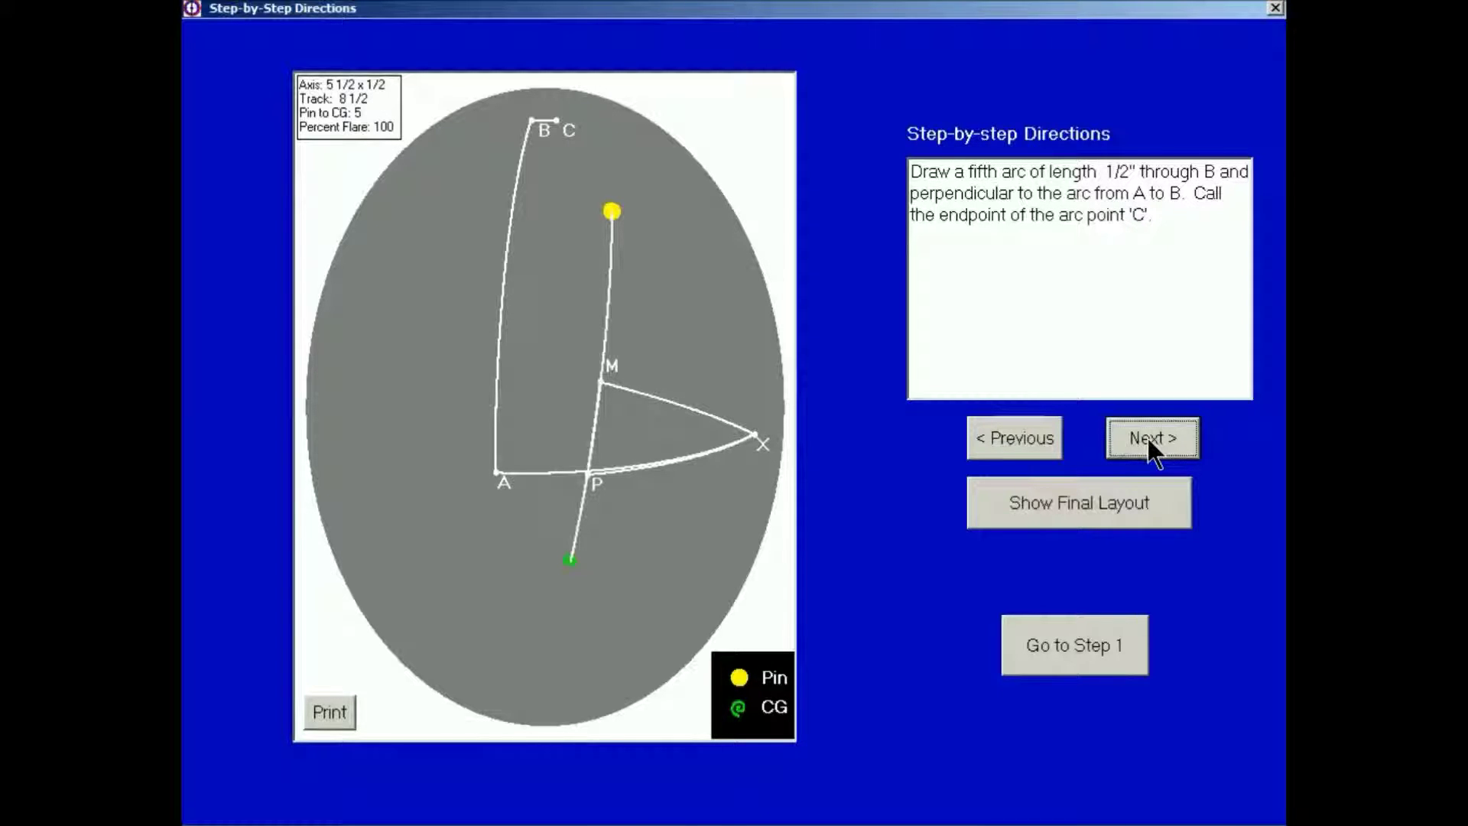
click(1152, 440)
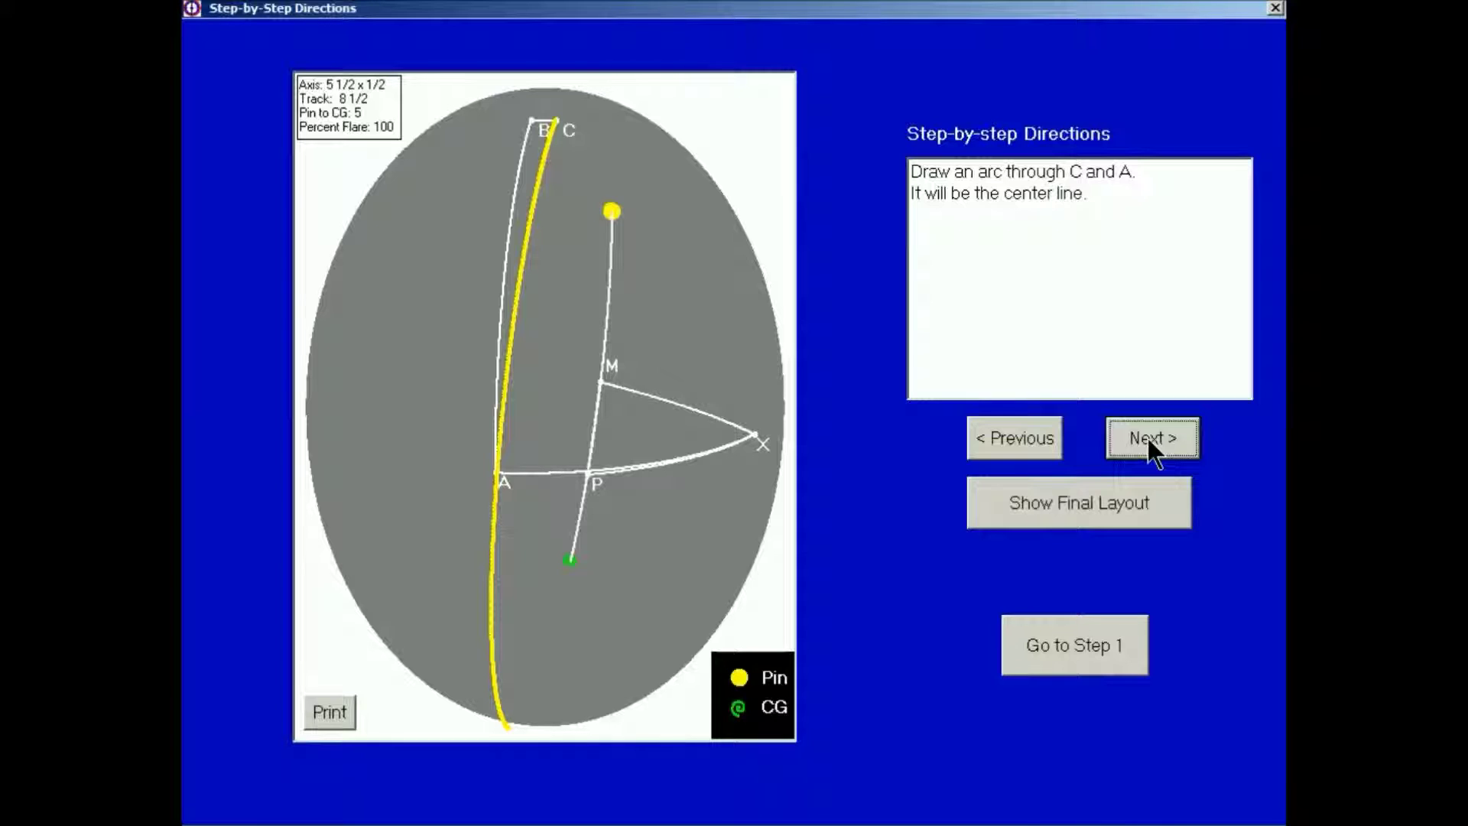
click(1152, 440)
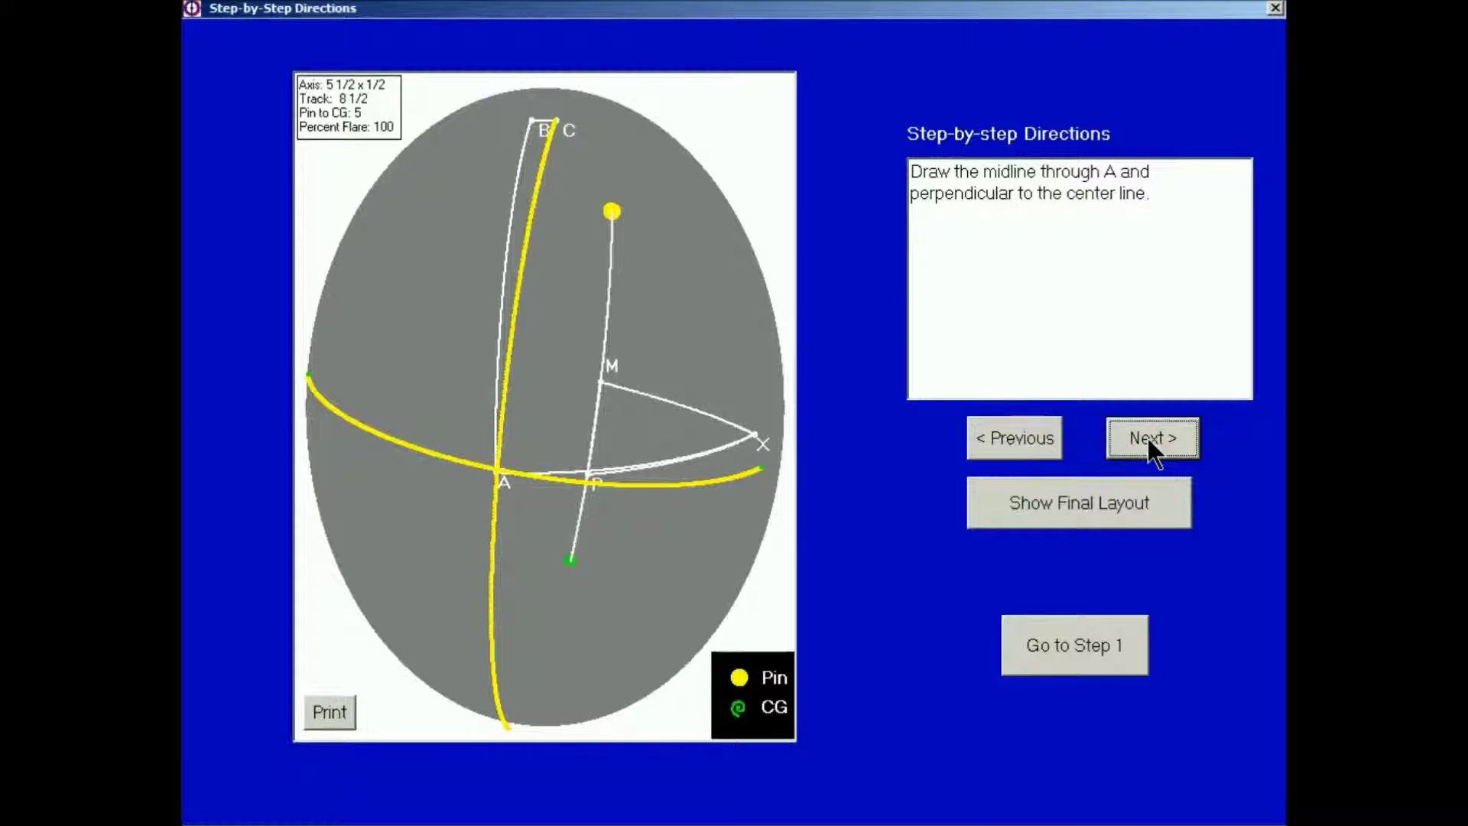
click(1152, 442)
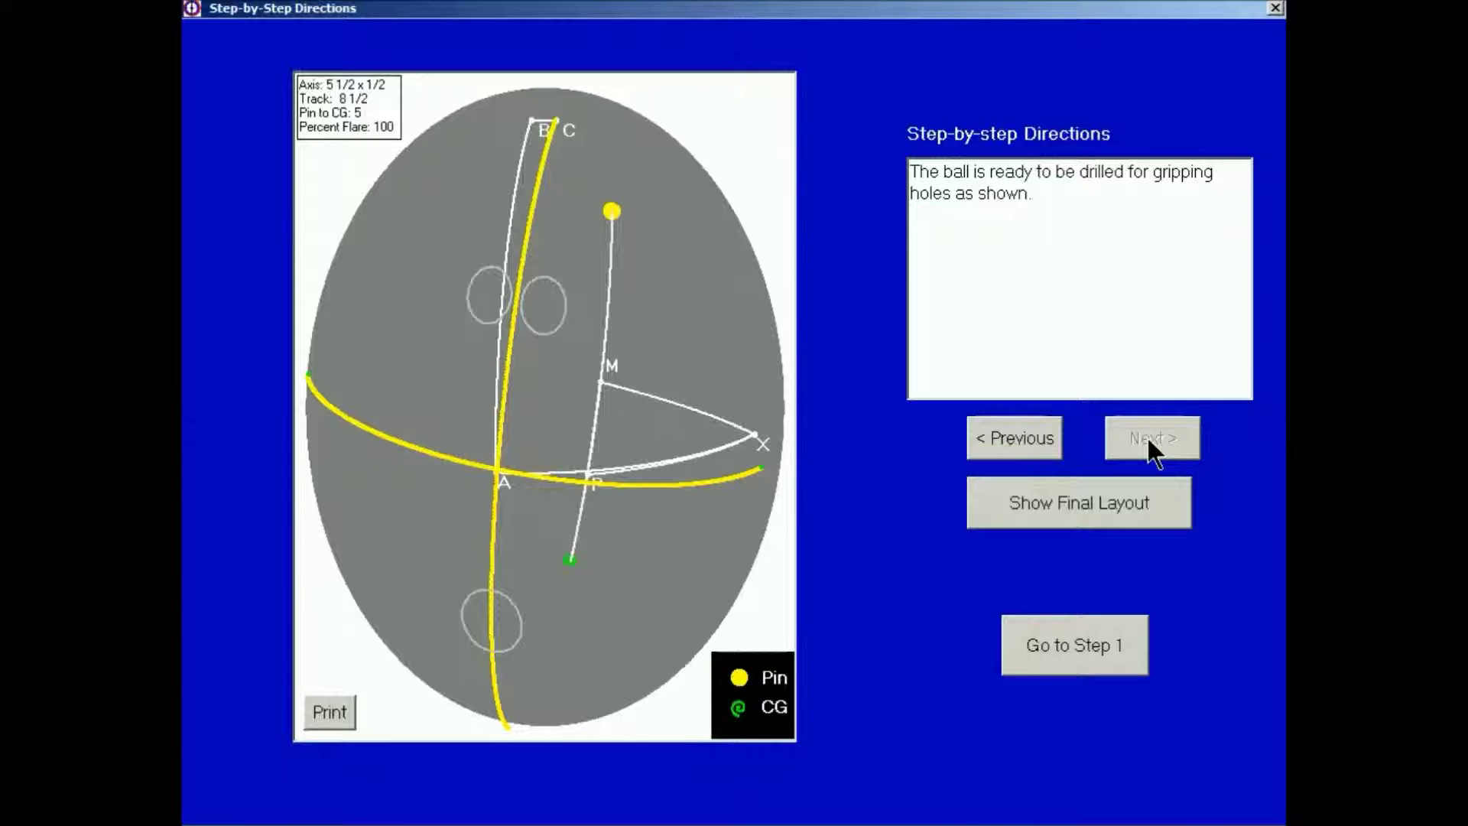
Return to the first direction, show the final 100% layout, review the preceding directions, and close the illustrated guide.
click(1063, 646)
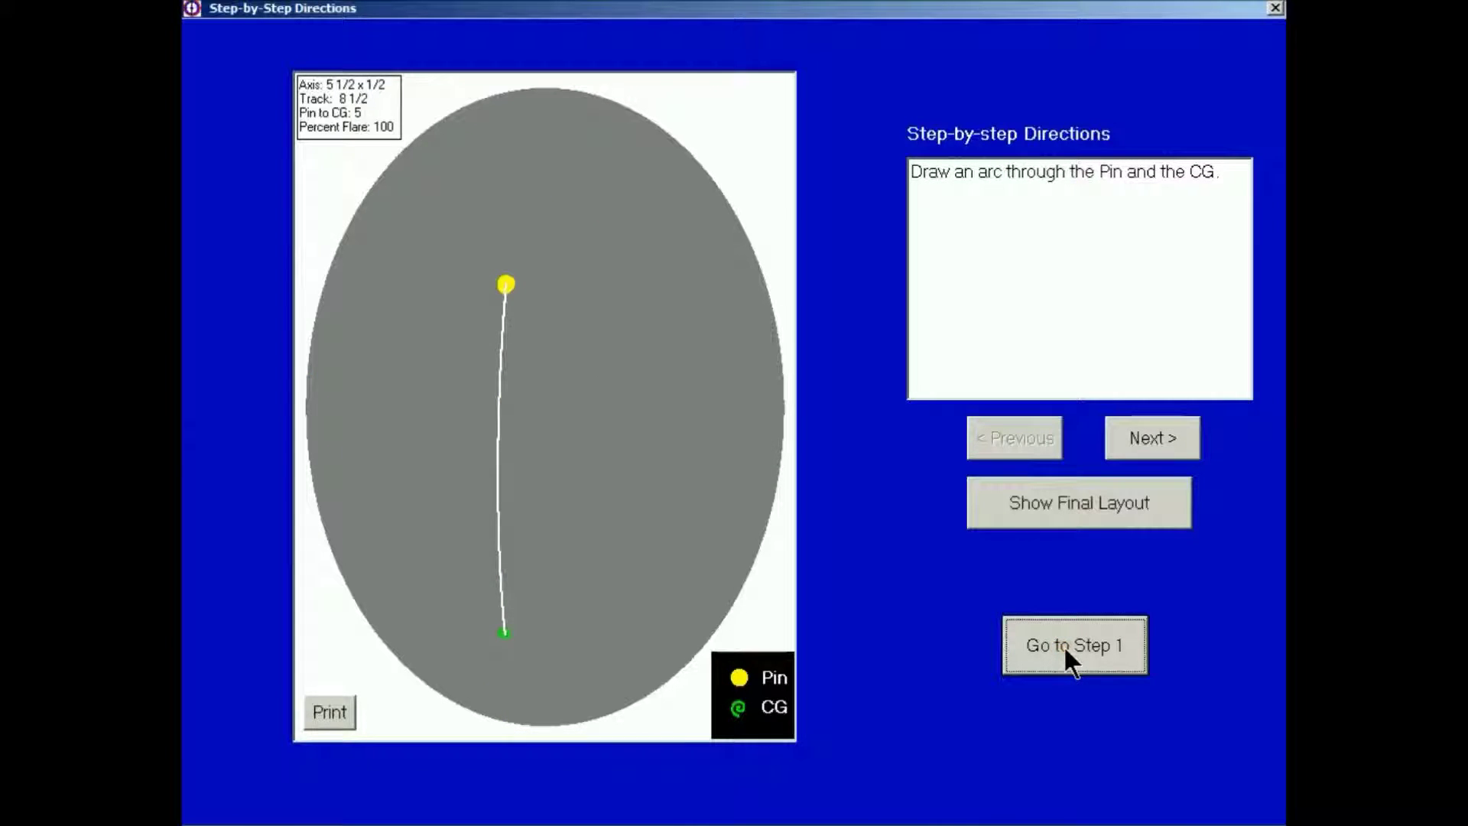
click(1069, 646)
click(1072, 507)
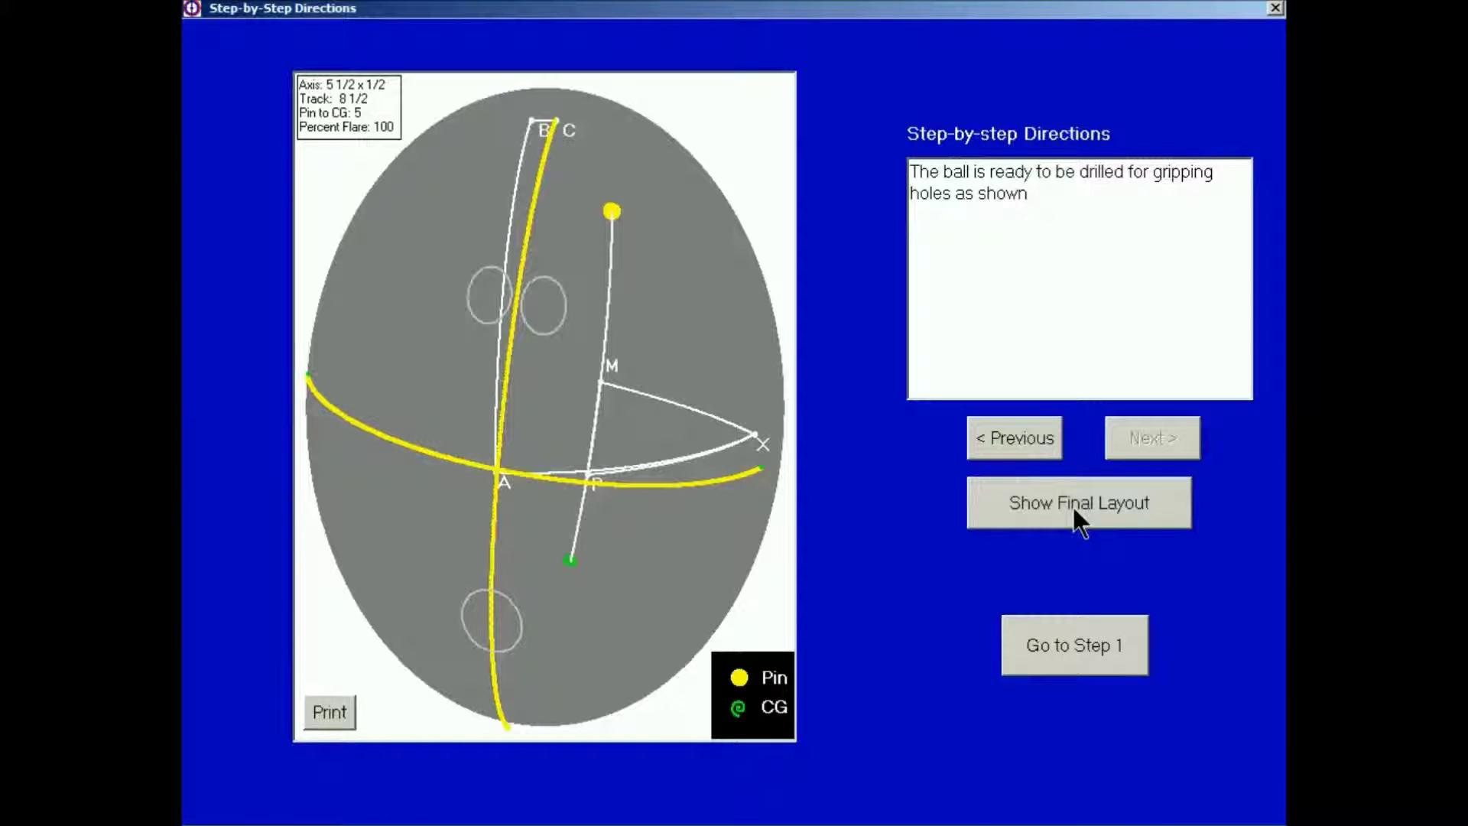
click(1029, 442)
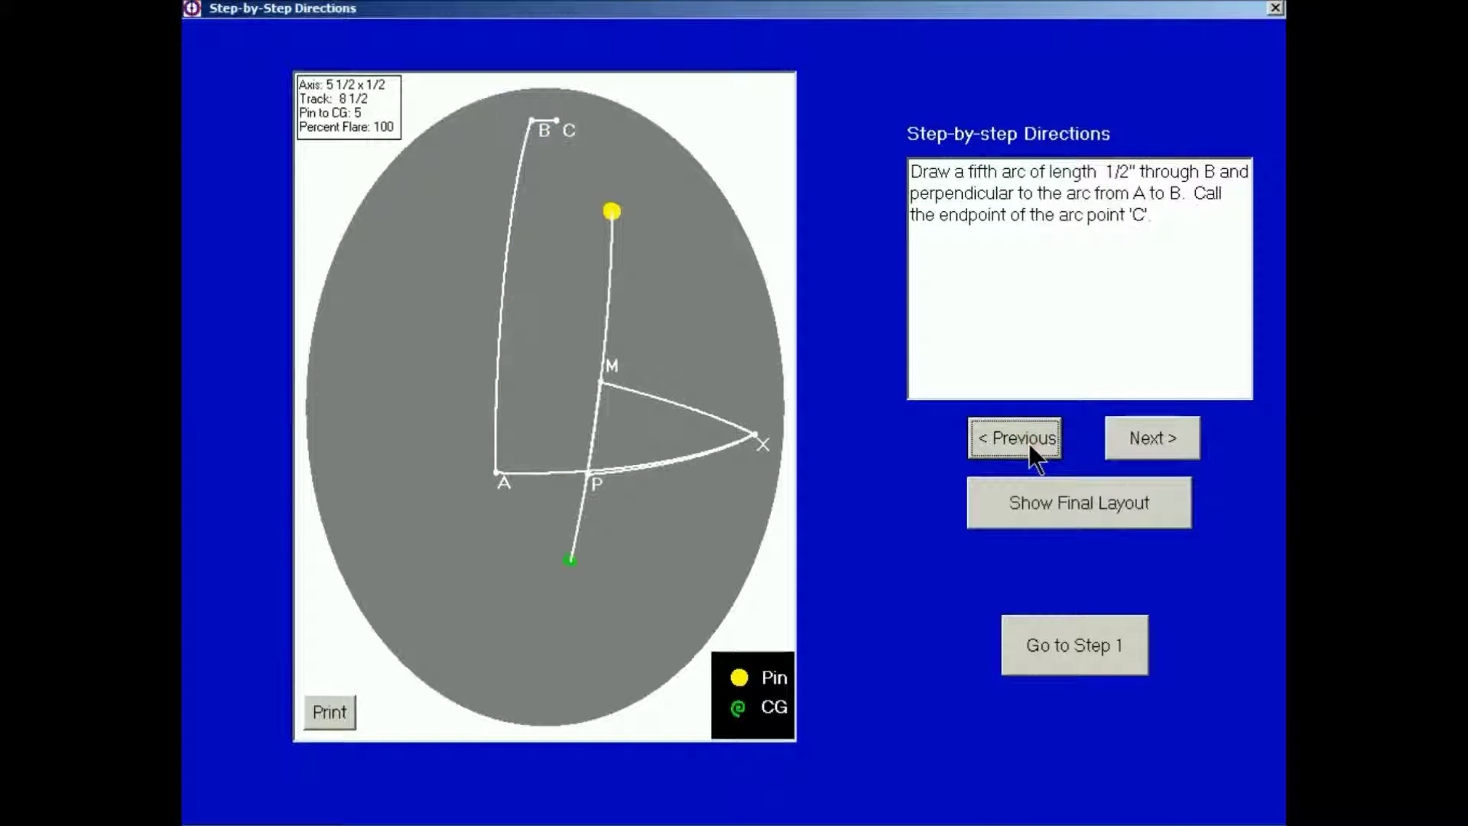
click(1164, 447)
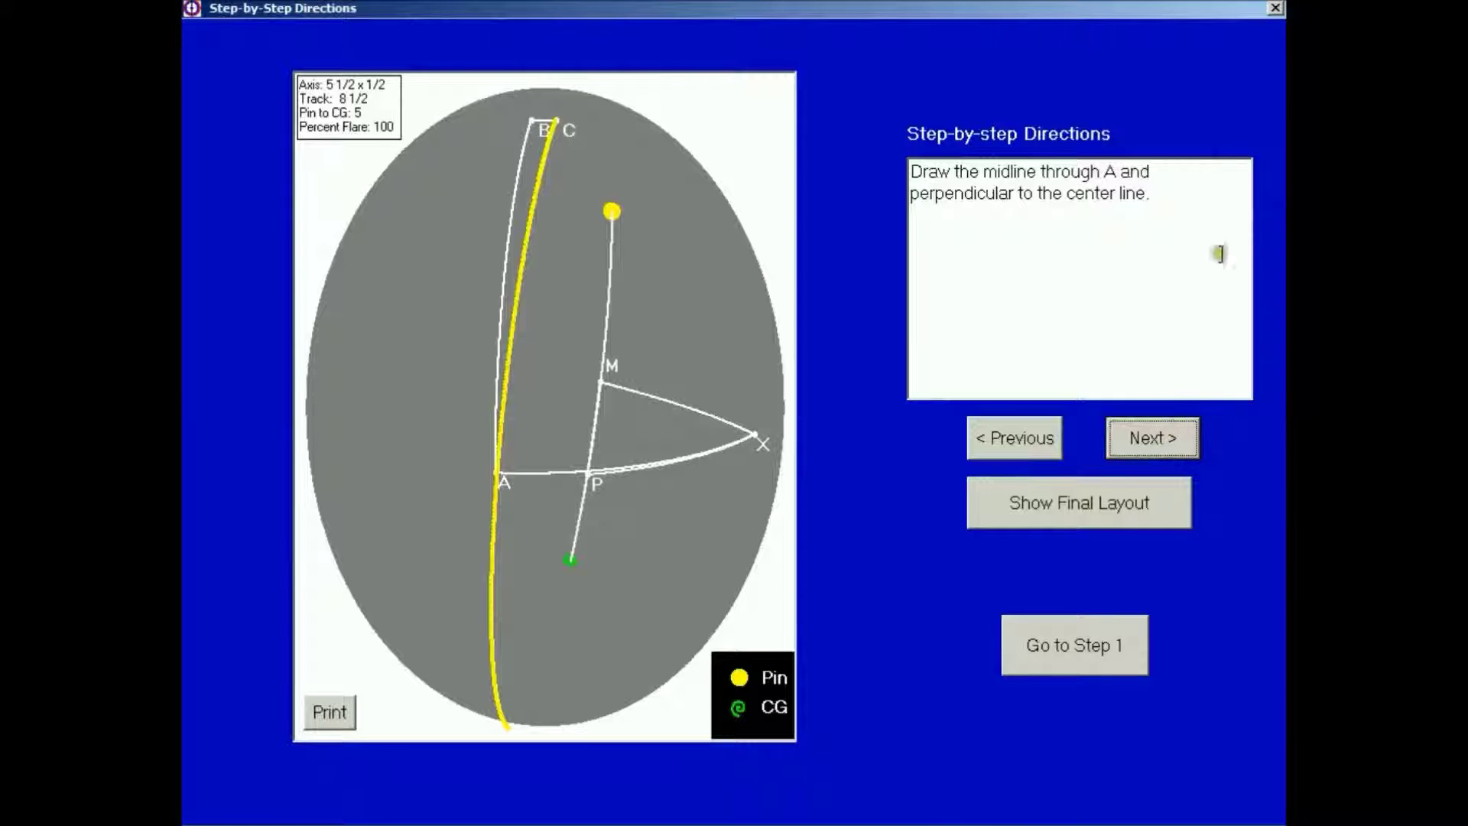
click(1274, 8)
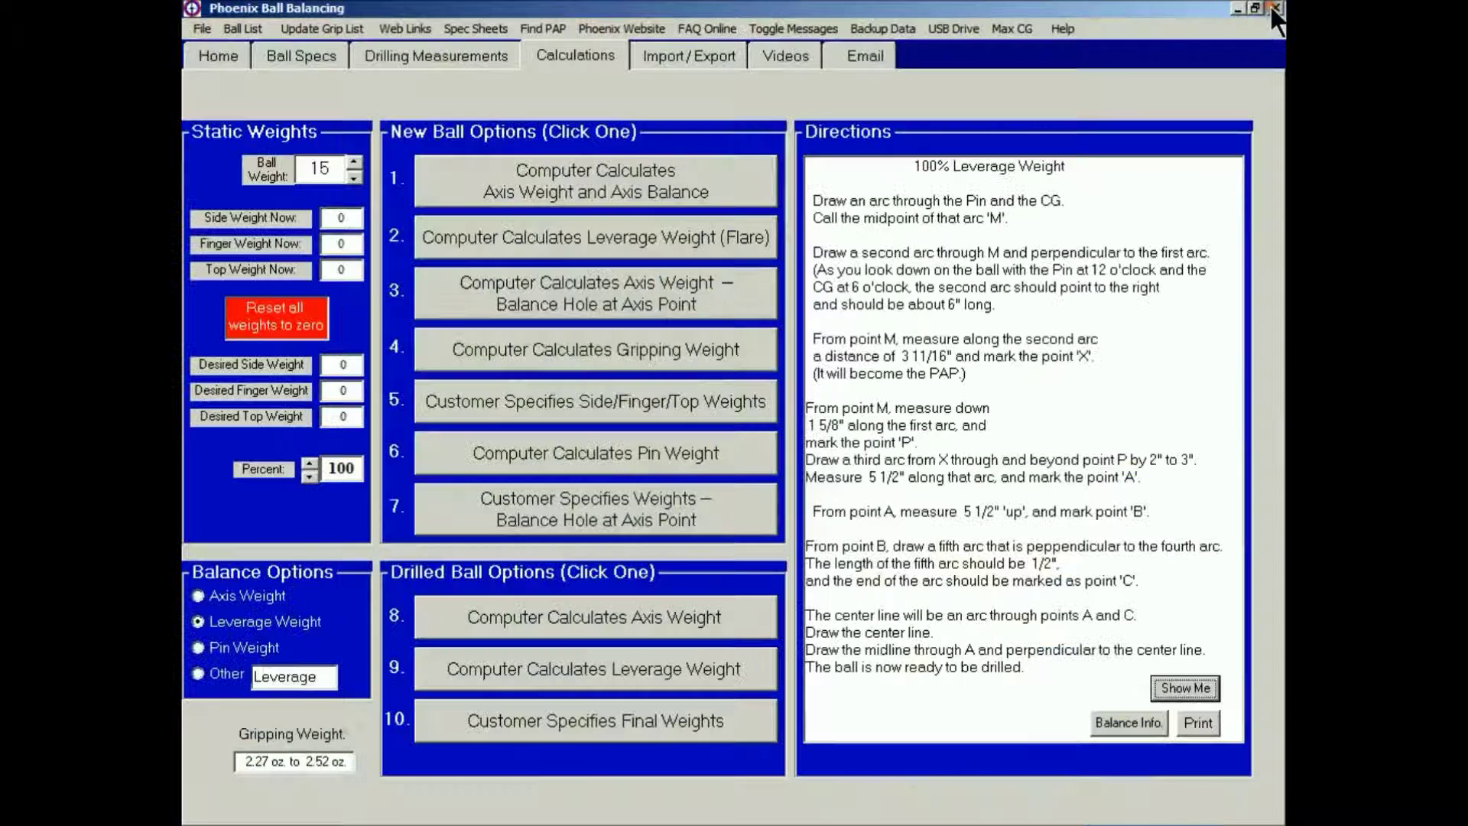
Recalculate the leverage weight (flare) layout for the new ball at 80 percent of maximum.
click(557, 245)
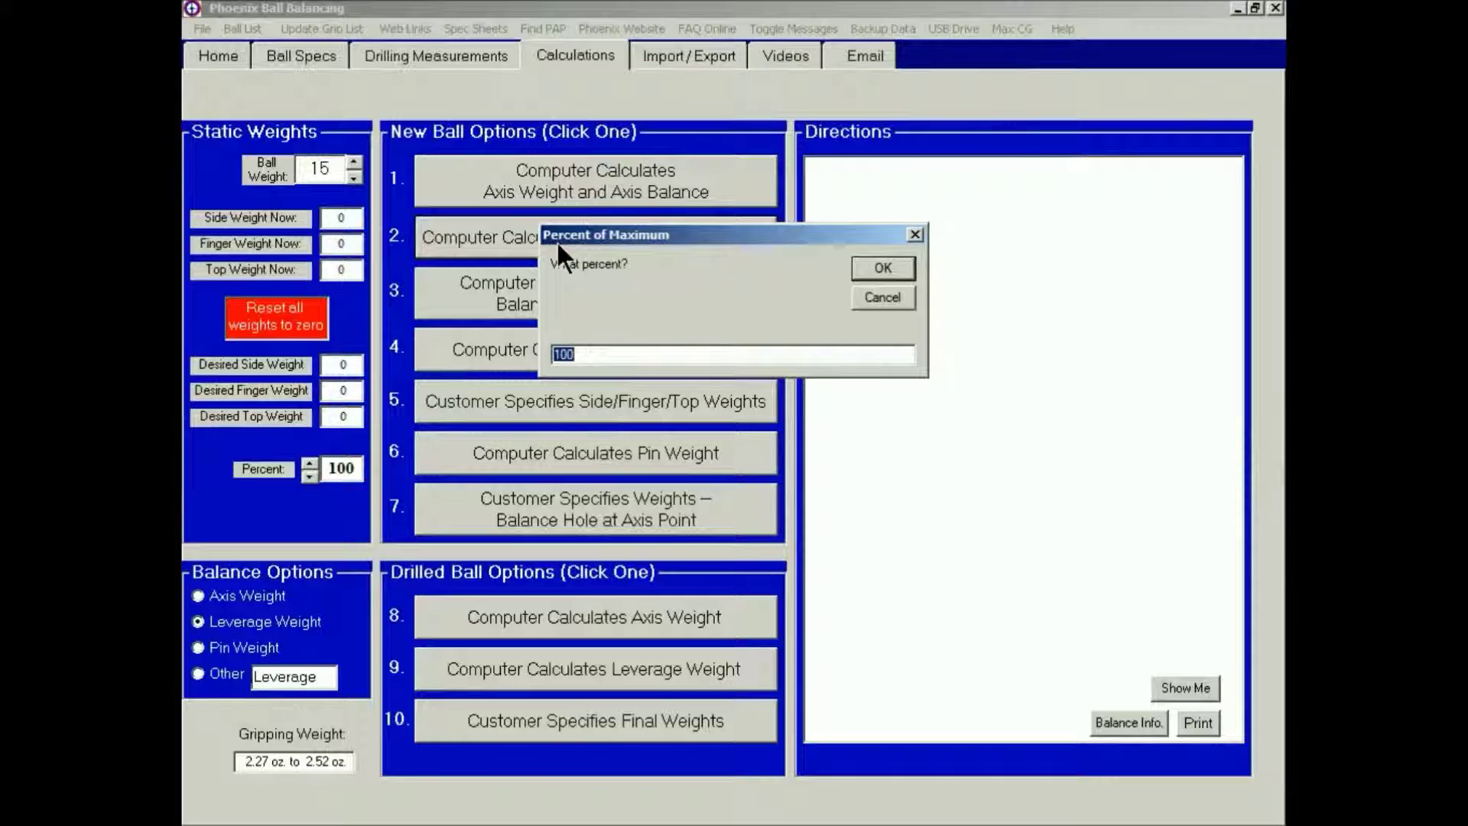
text(80)
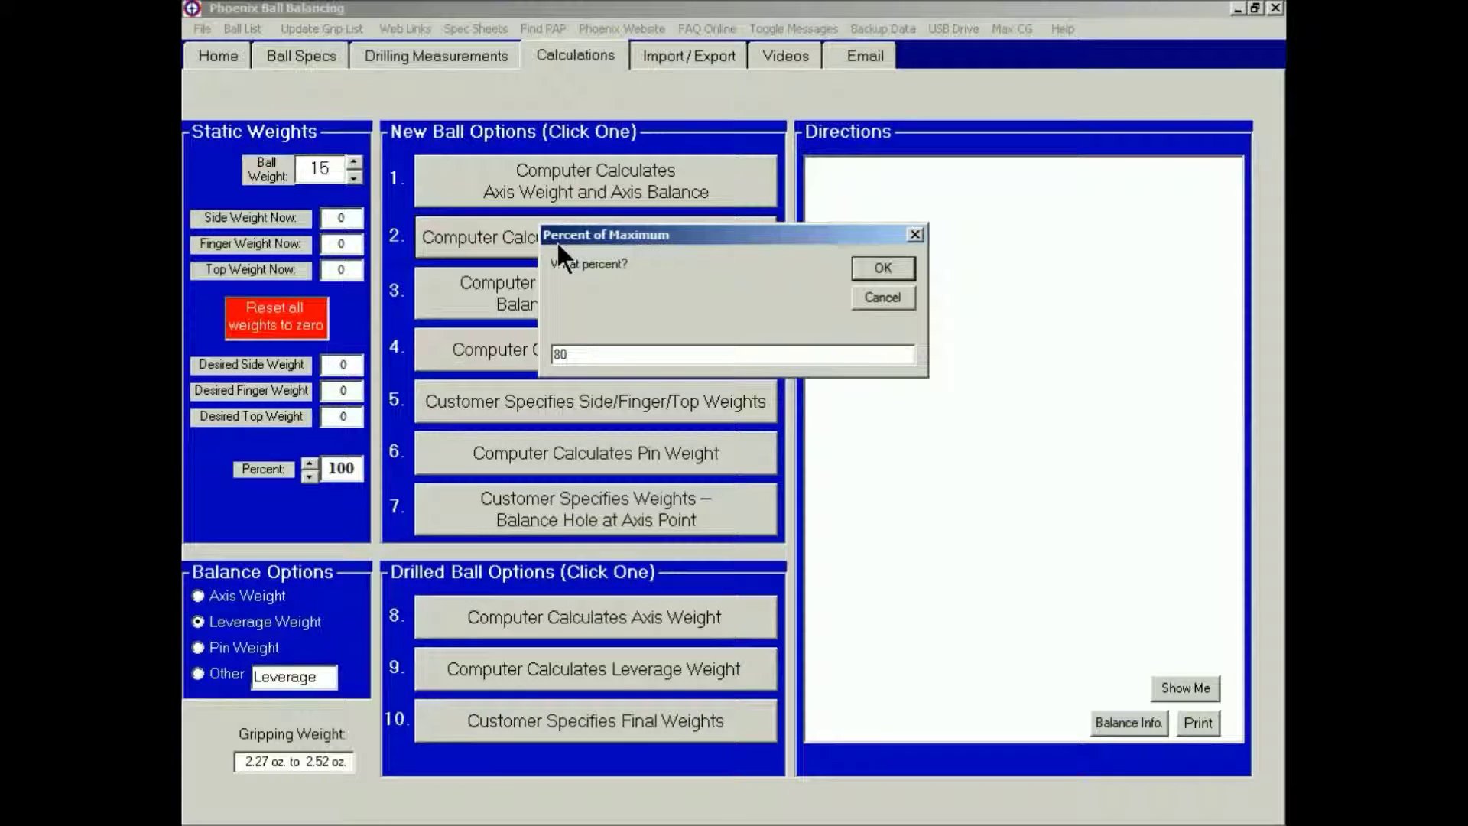
click(859, 262)
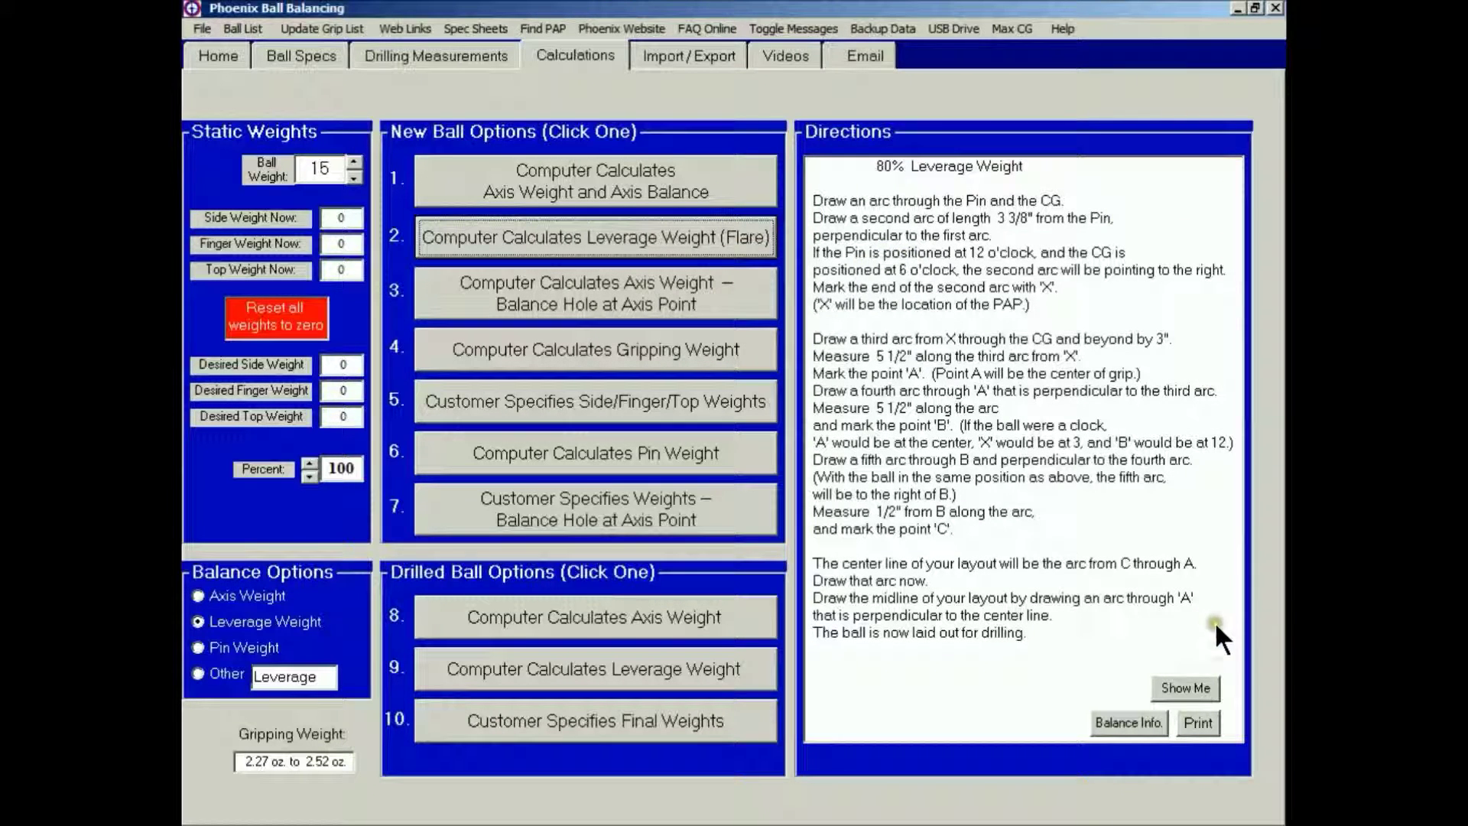
Walk through the illustrated directions for the 80% leverage layout up to the gripping holes and close the guide.
click(1182, 686)
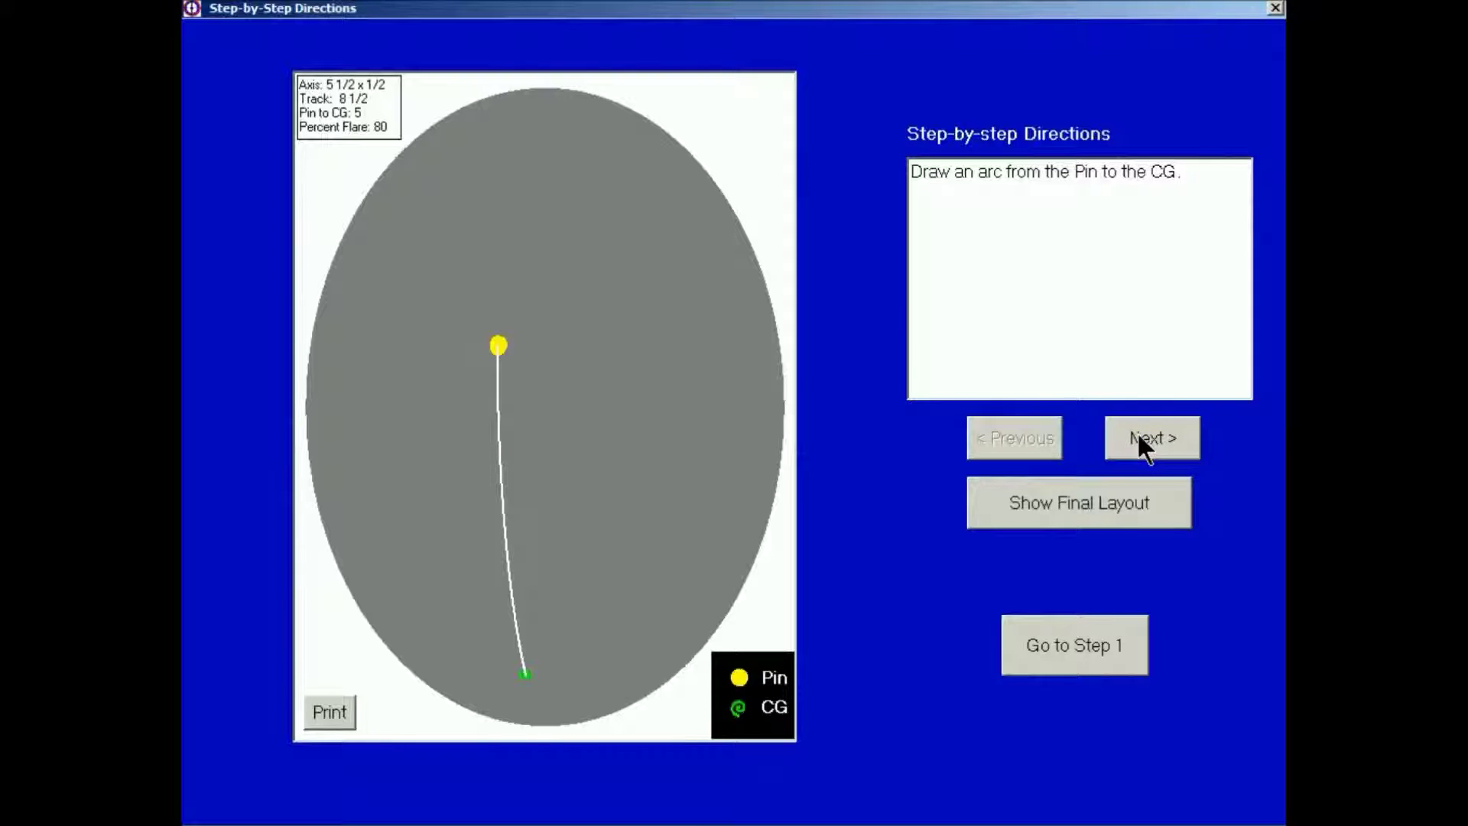
click(1138, 437)
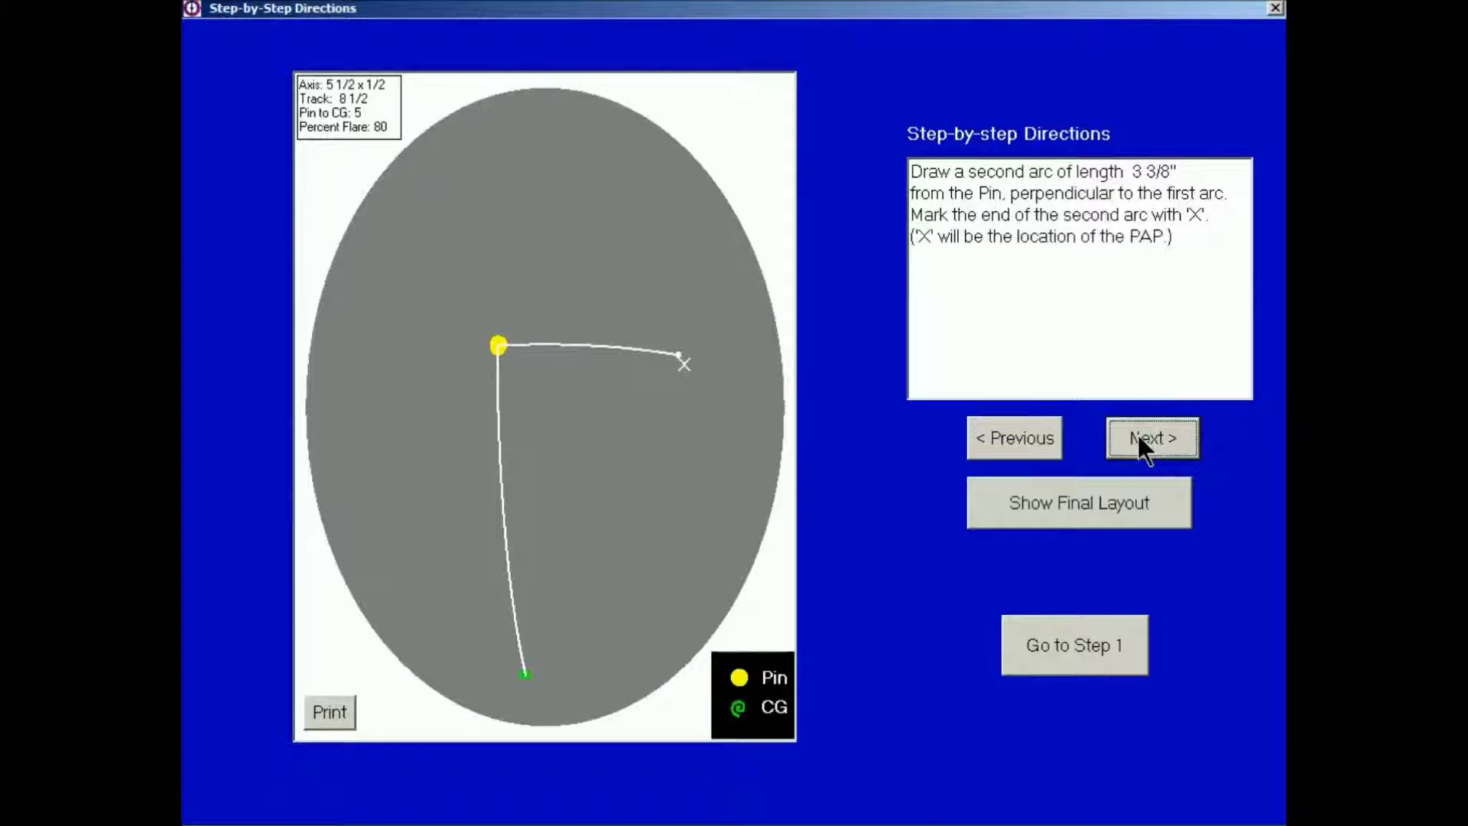
click(1138, 435)
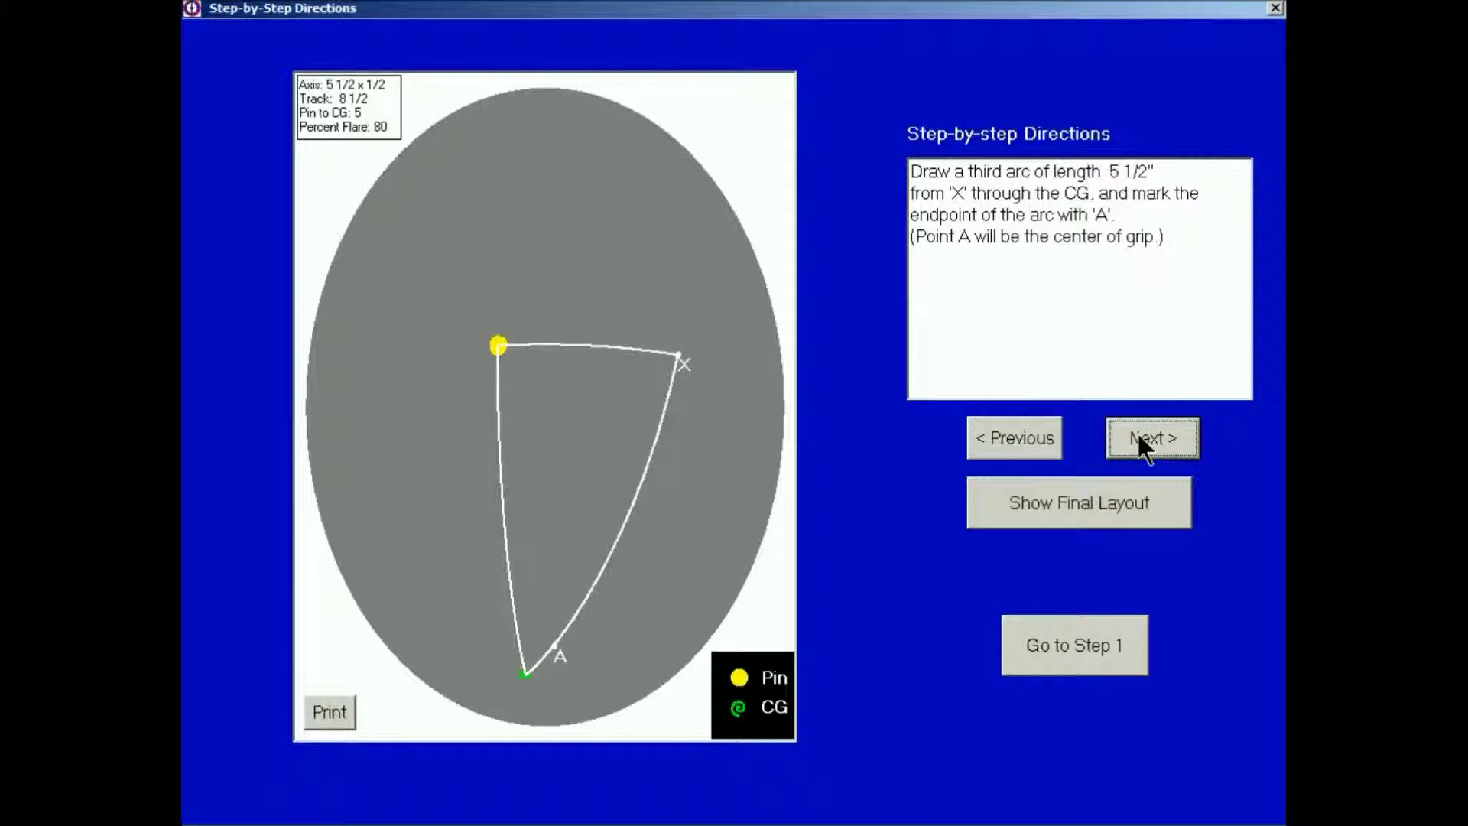
click(1137, 435)
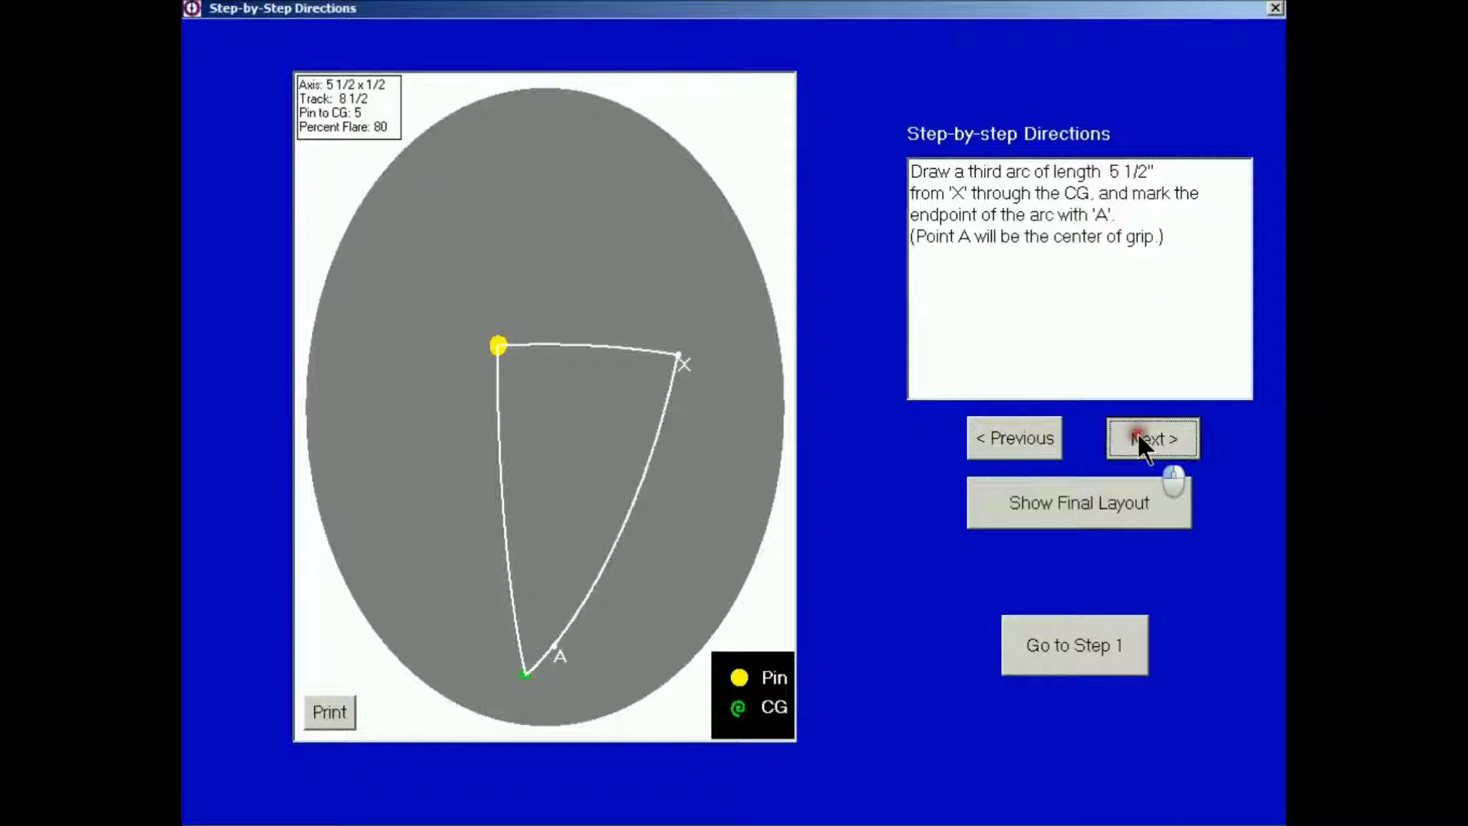
click(1138, 435)
click(1138, 435)
click(1138, 435)
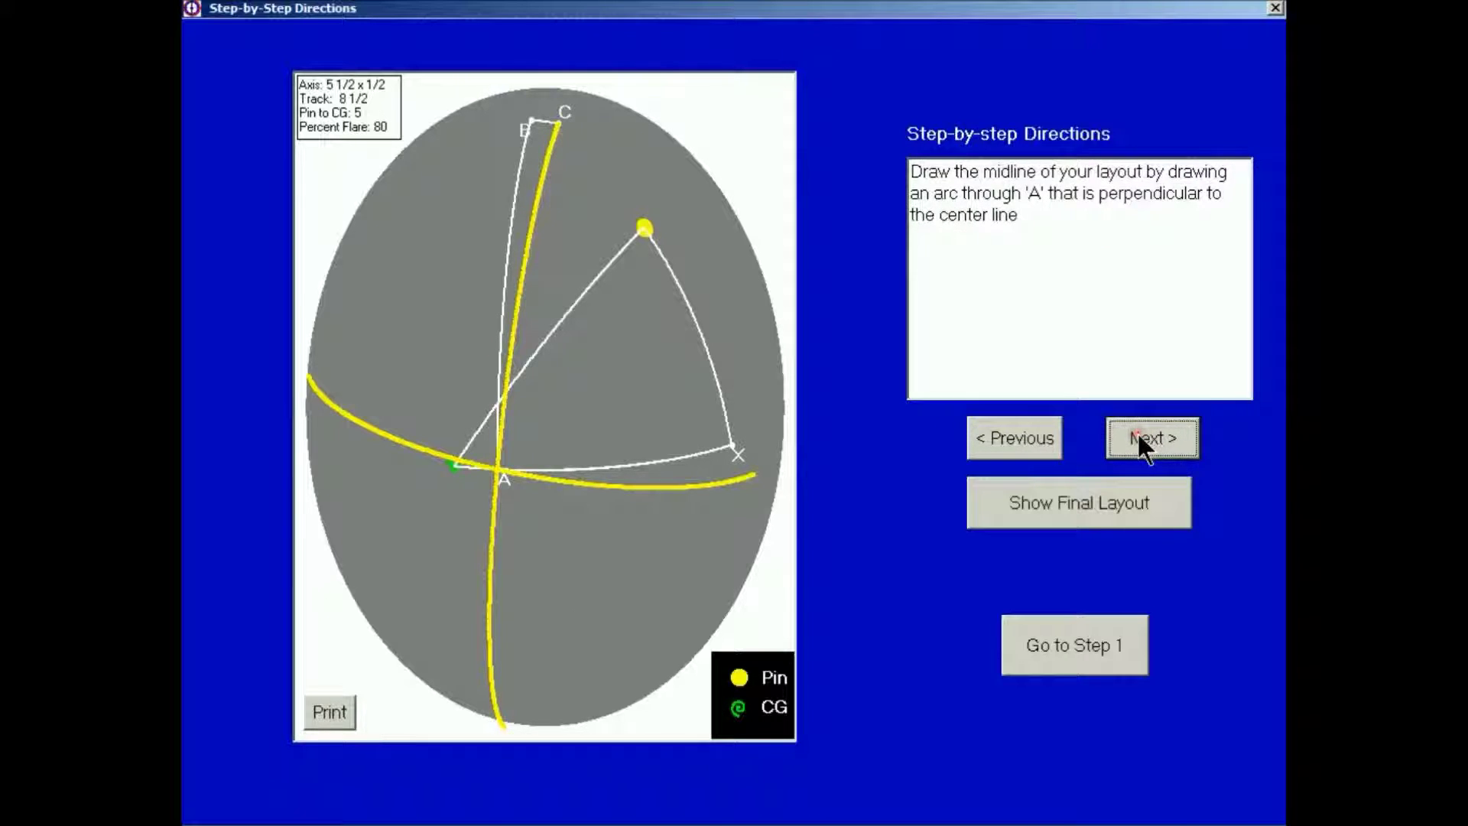
click(1138, 436)
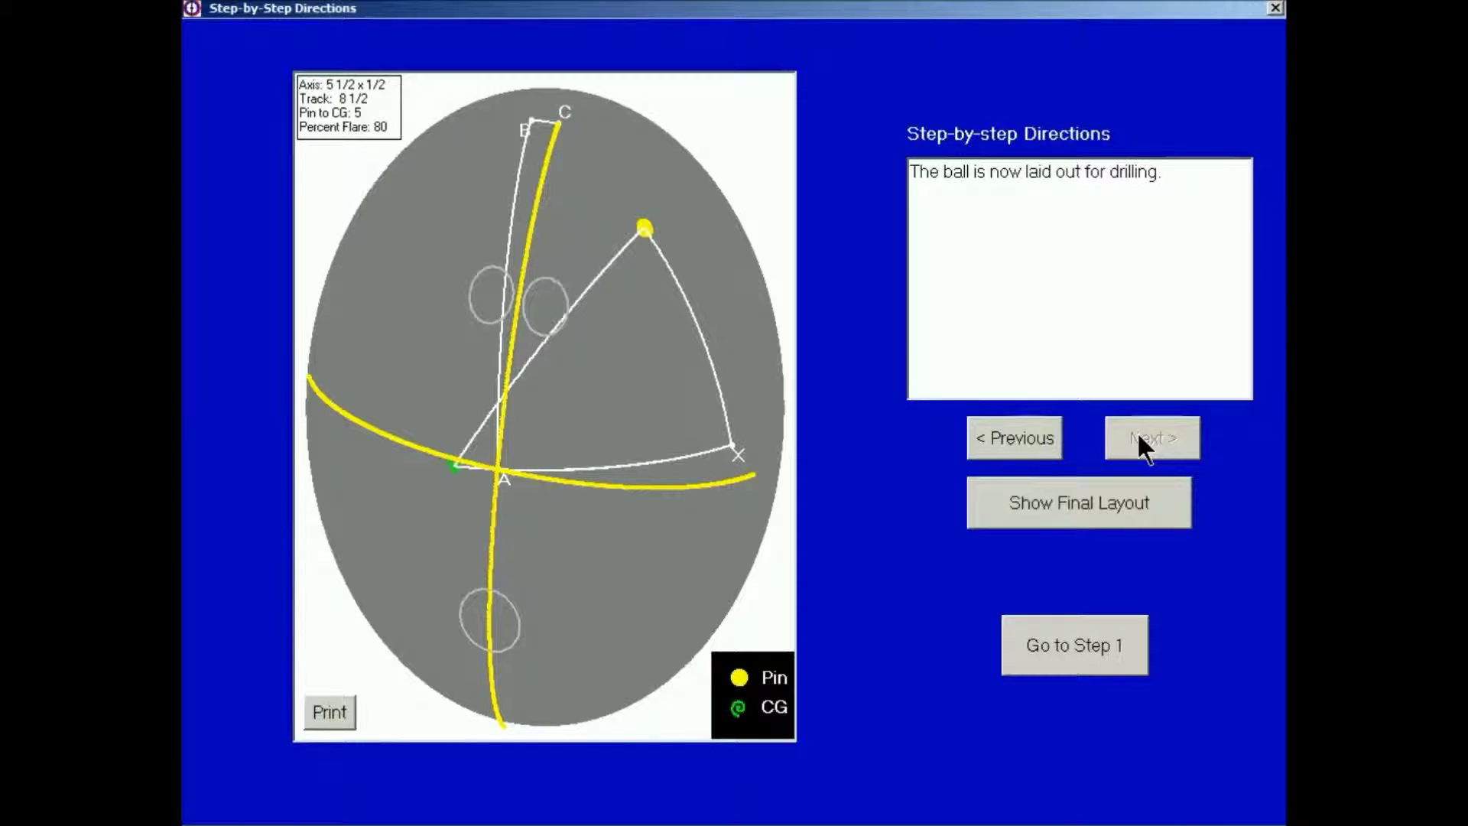
click(1275, 8)
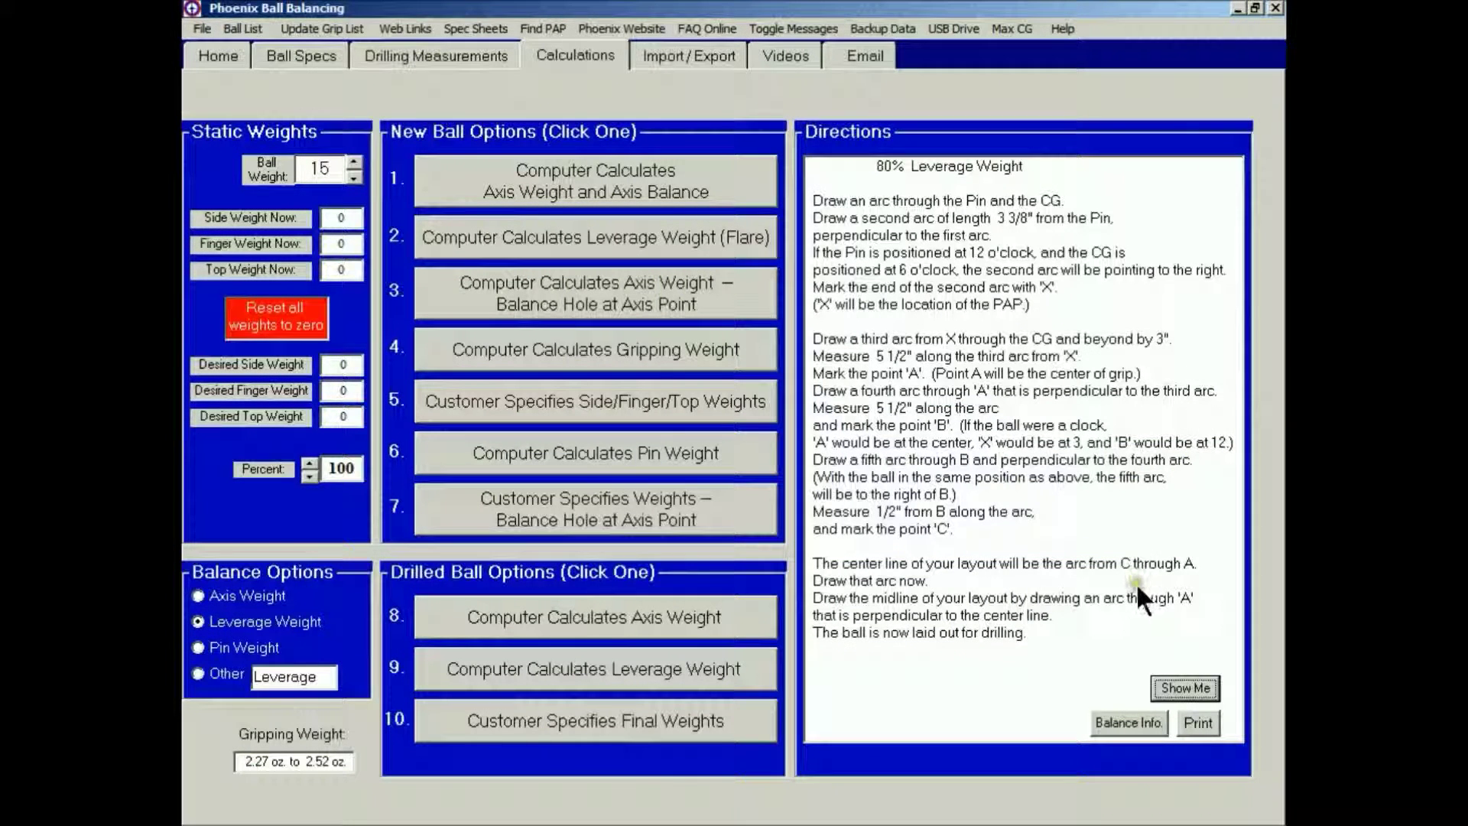
Open the balance information and choose the Pin as the point for the static weights.
click(1121, 722)
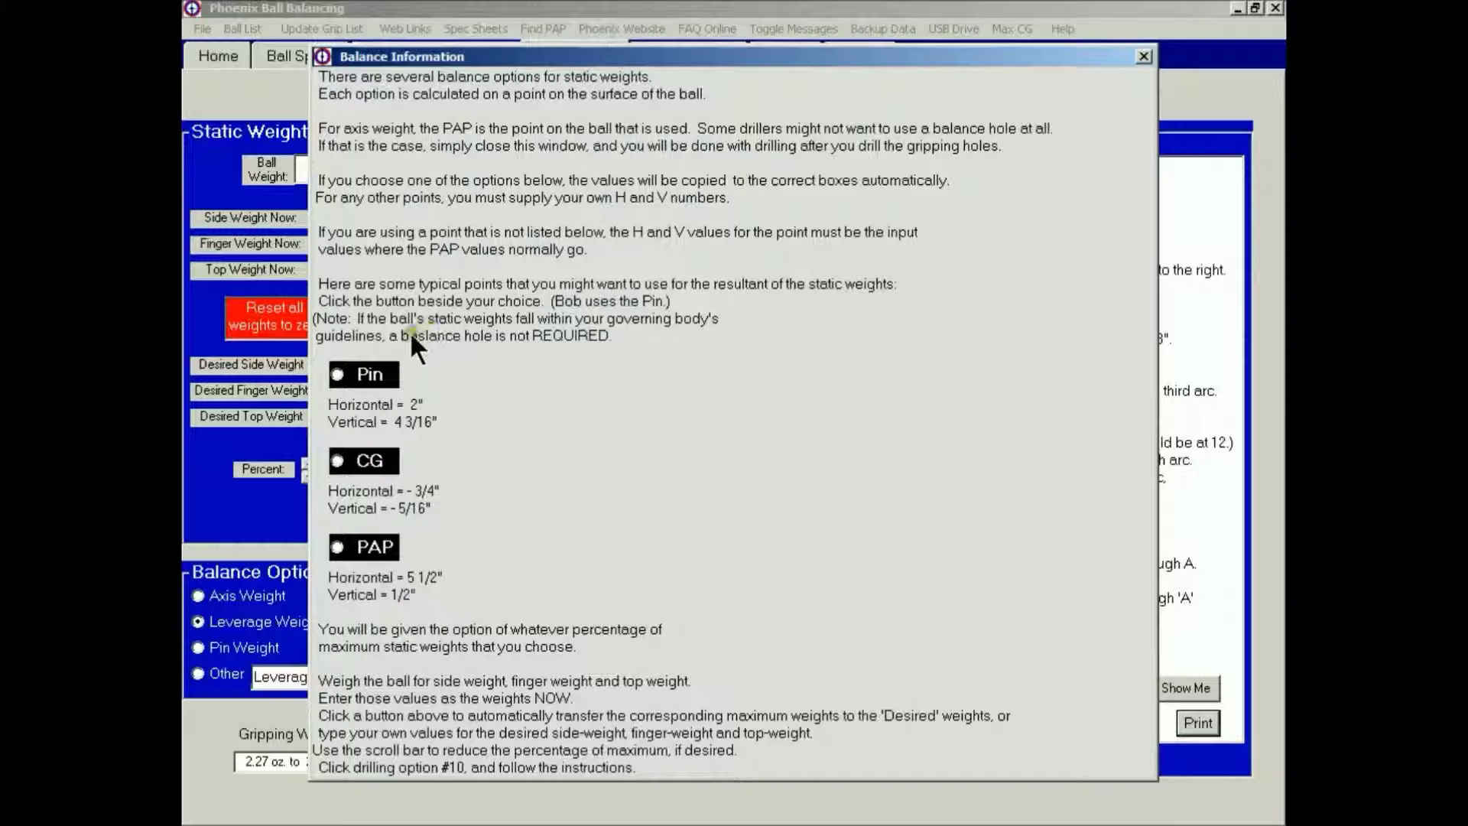
click(337, 376)
click(625, 503)
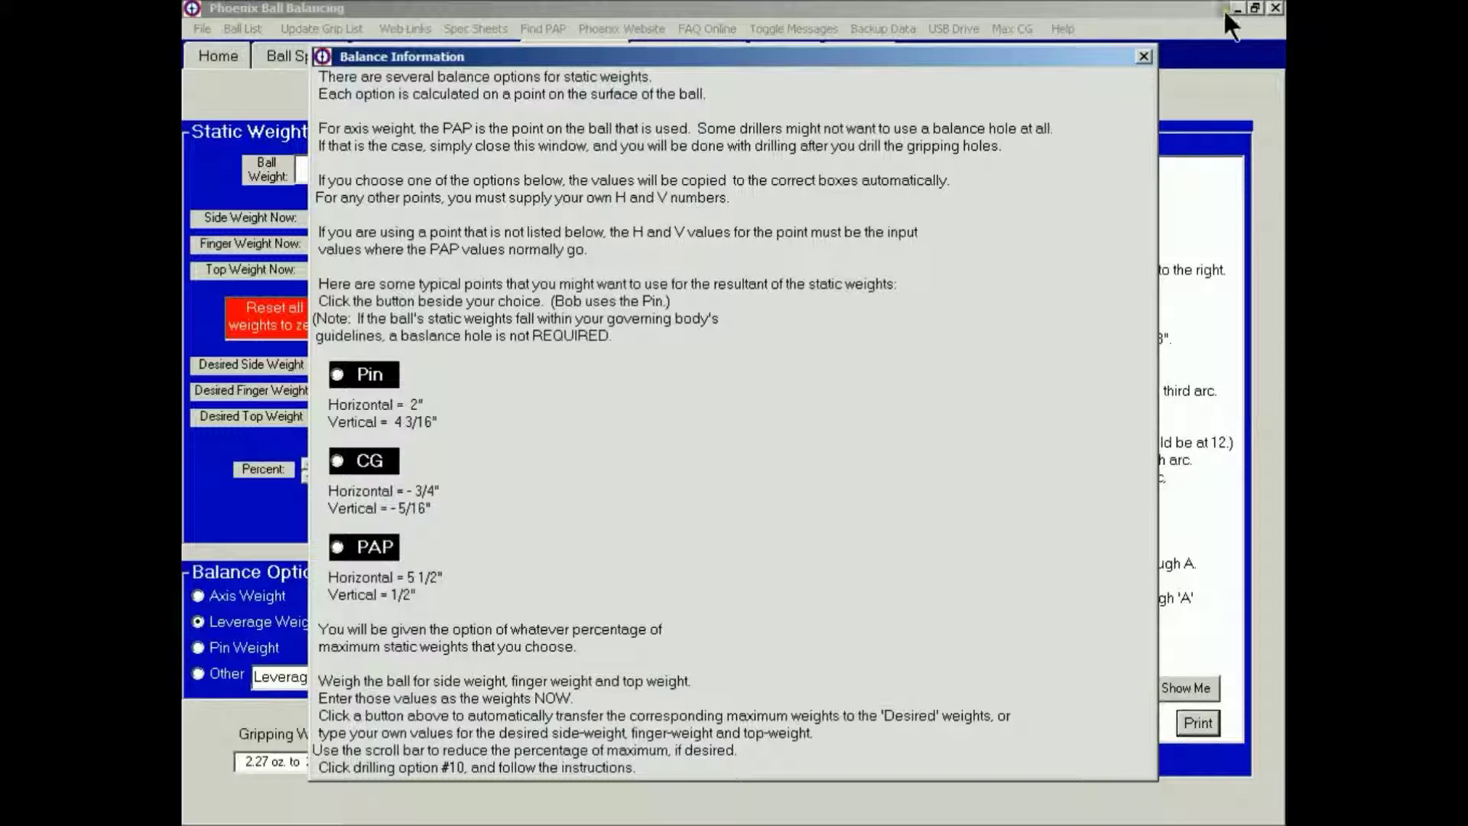